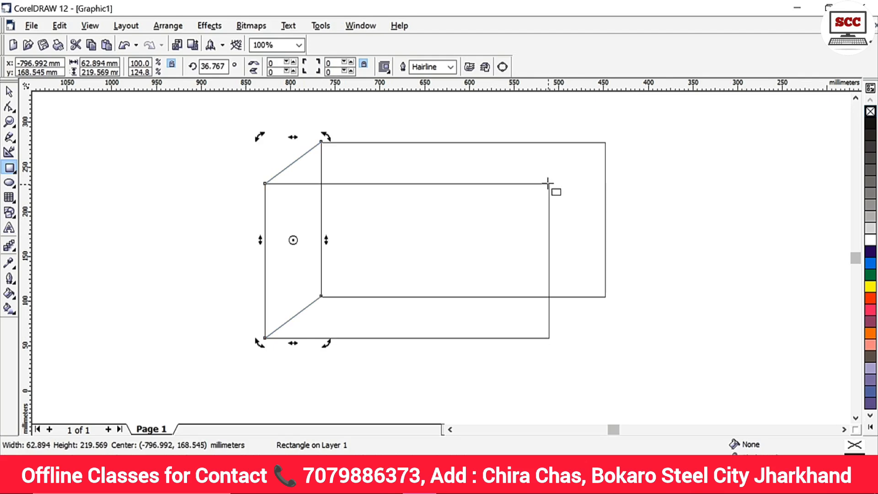
- Draw rectangles about 64 × 172 mm for the box's right side and 318 × 47 mm for its top, skewing each to meet the corners
drag(548, 184, 606, 338)
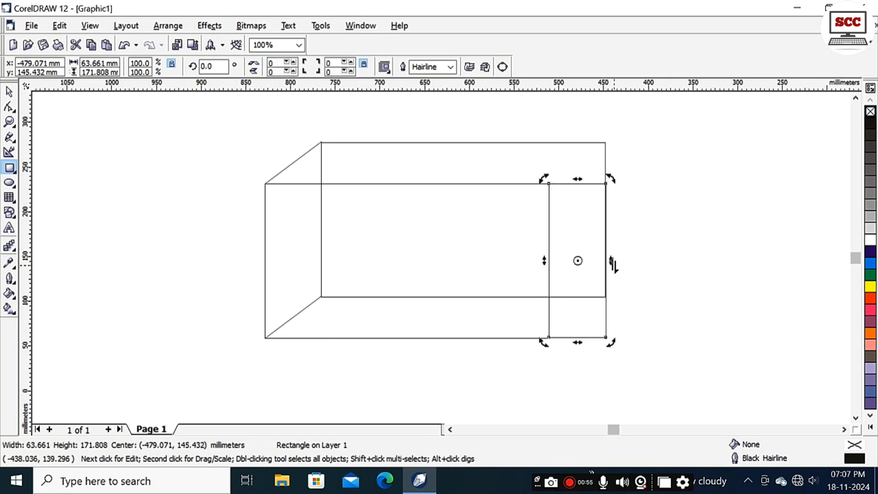
drag(611, 260, 598, 216)
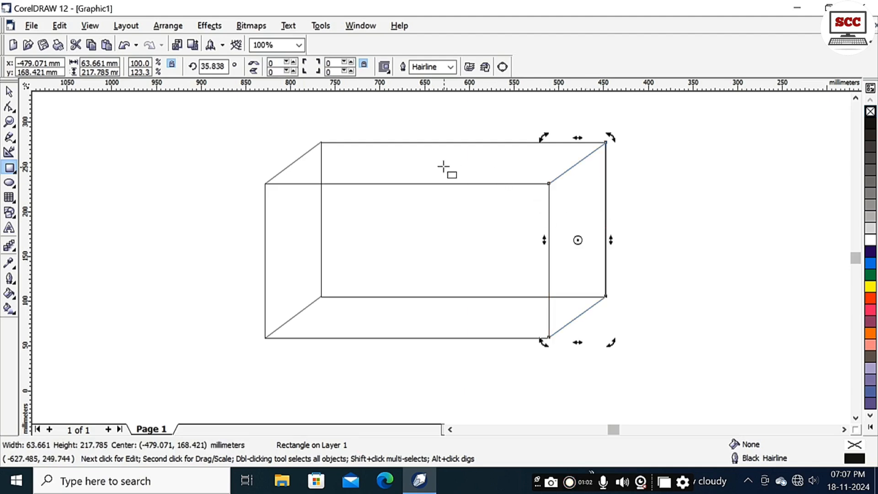
drag(321, 140, 604, 184)
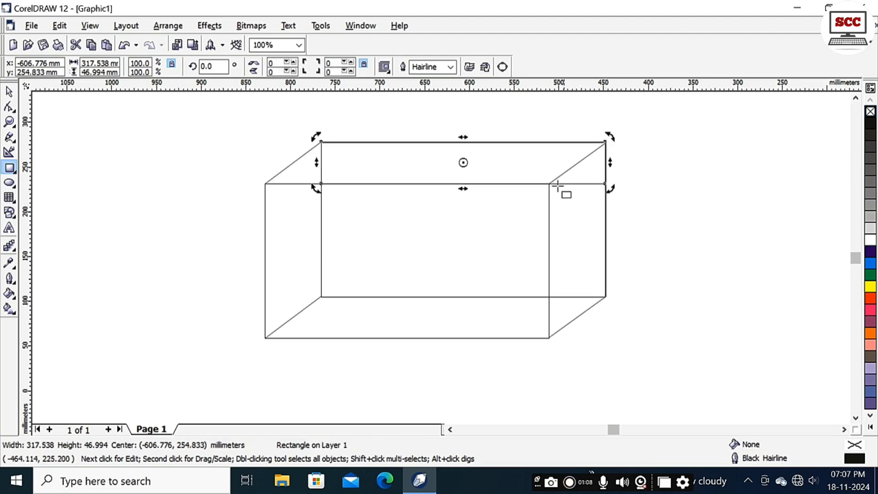
drag(460, 189, 399, 189)
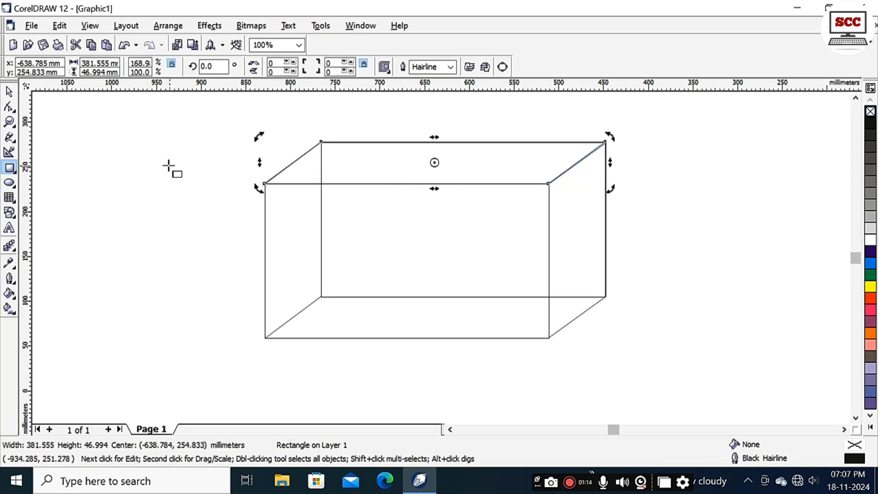
- Duplicate the box's top face and nudge the copy down to about mid-height of the box as the water surface
key(KP_Add)
key(Down)
key(Down)
key(Down)
key(Down)
key(Down)
key(Down)
key(Down)
key(Down)
key(Down)
key(Down)
key(Down)
key(Down)
key(Down)
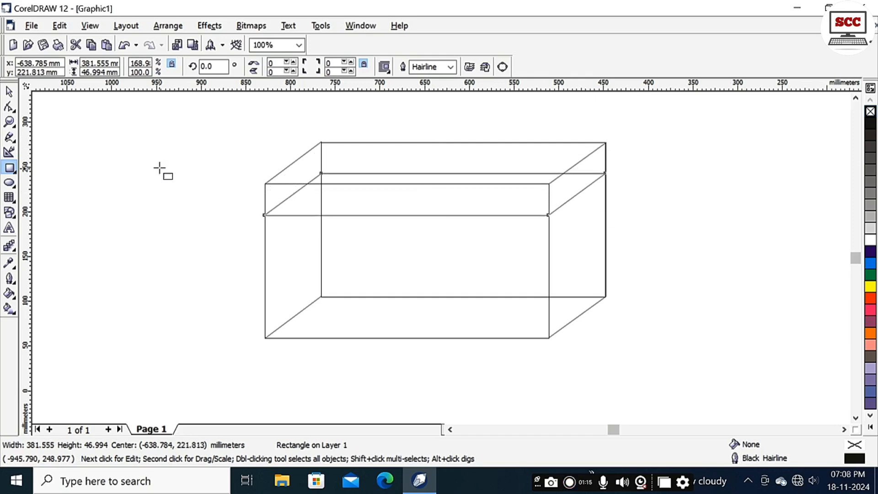
key(Down)
key(Down)
key(Down)
key(Down)
key(Down)
key(Down)
key(Down)
key(Down)
key(Down)
key(Down)
key(Down)
key(Down)
key(Down)
key(Down)
key(Down)
key(Down)
key(Down)
key(Down)
key(Down)
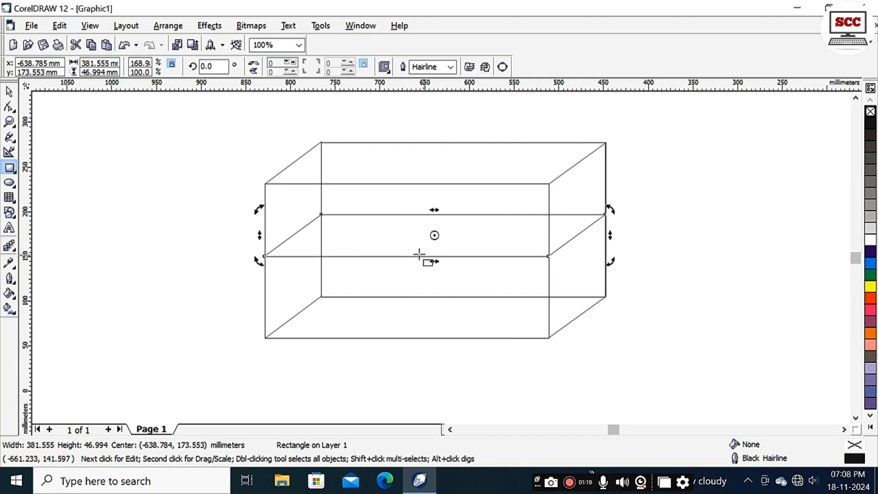
- Apply the Soft water texture fill from the Samples library to the mid-height face, with a lighter blue as its Bottom colour
click(15, 296)
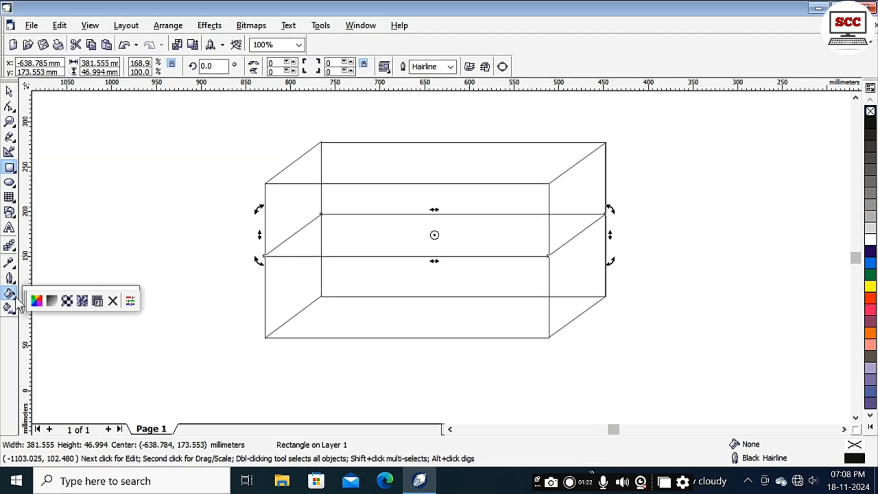
click(81, 301)
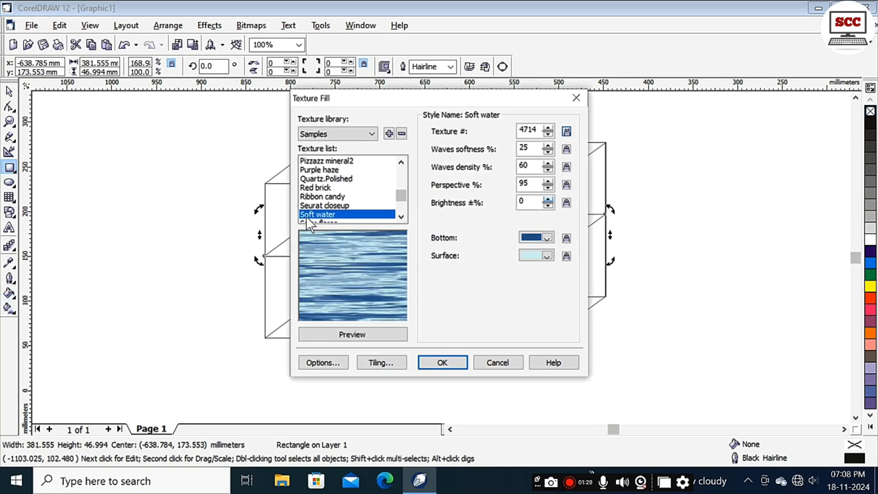
click(547, 238)
click(527, 304)
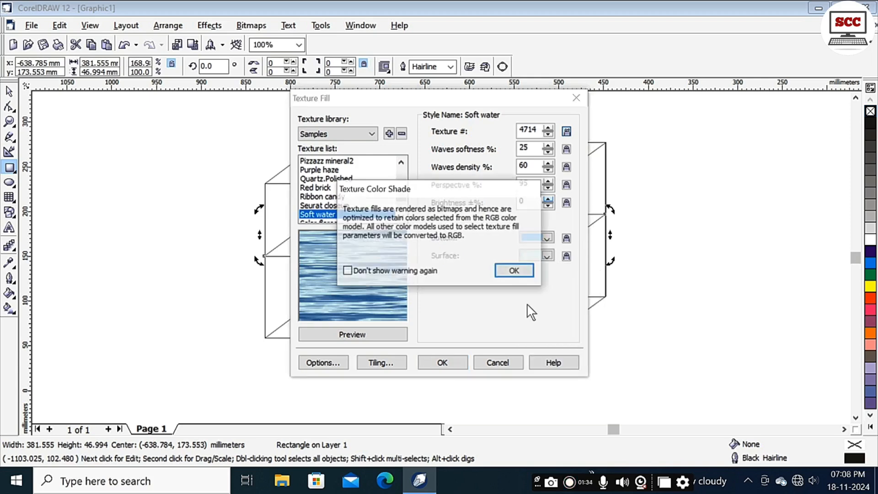
click(517, 273)
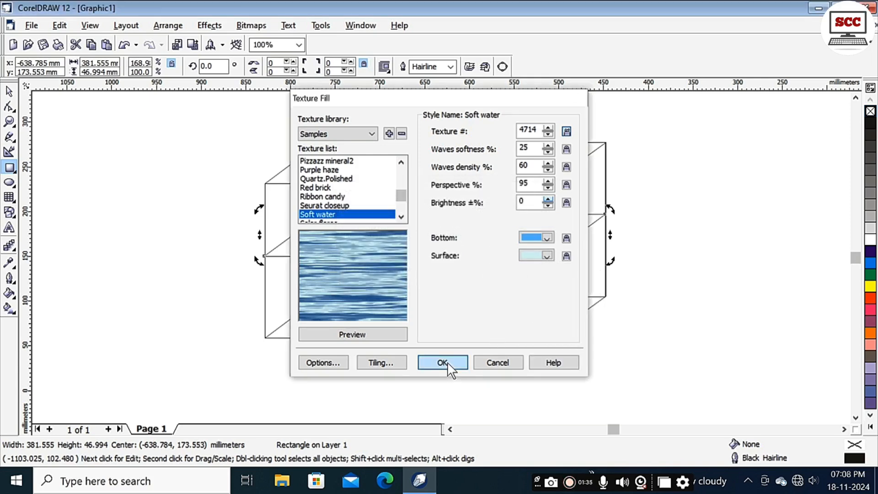
click(448, 362)
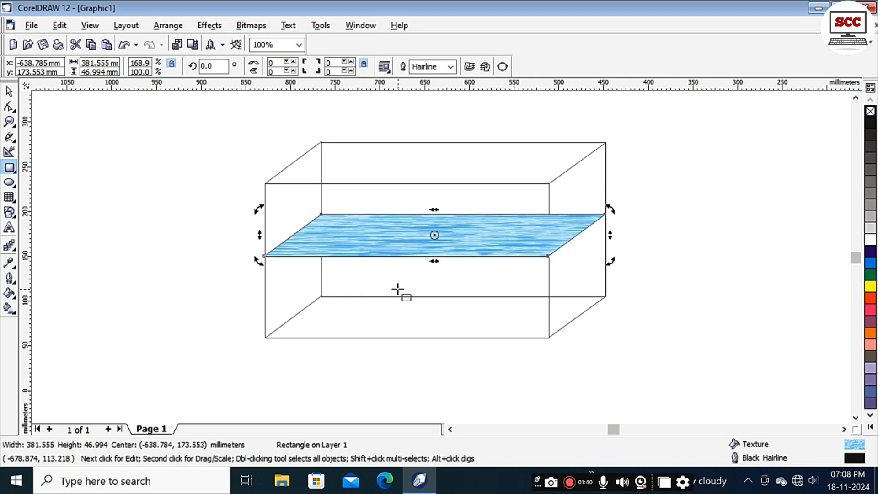
- Select the box's front face and fill it with cyan
click(9, 91)
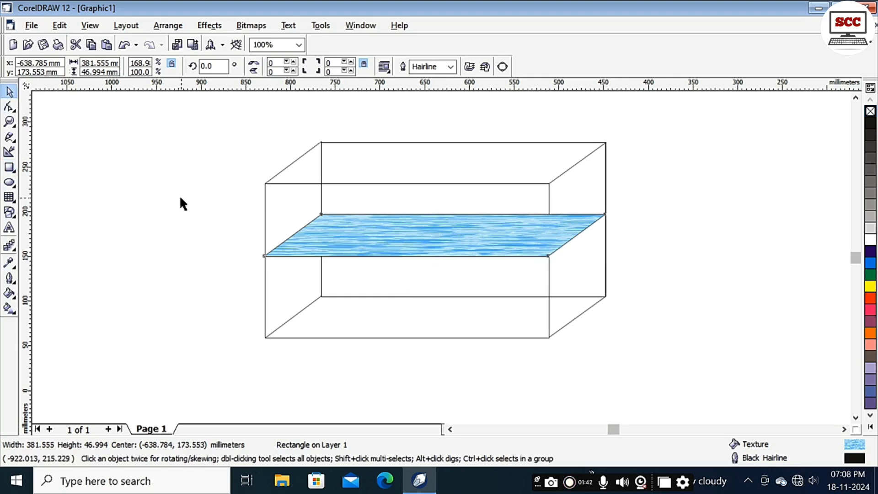
click(181, 202)
click(405, 257)
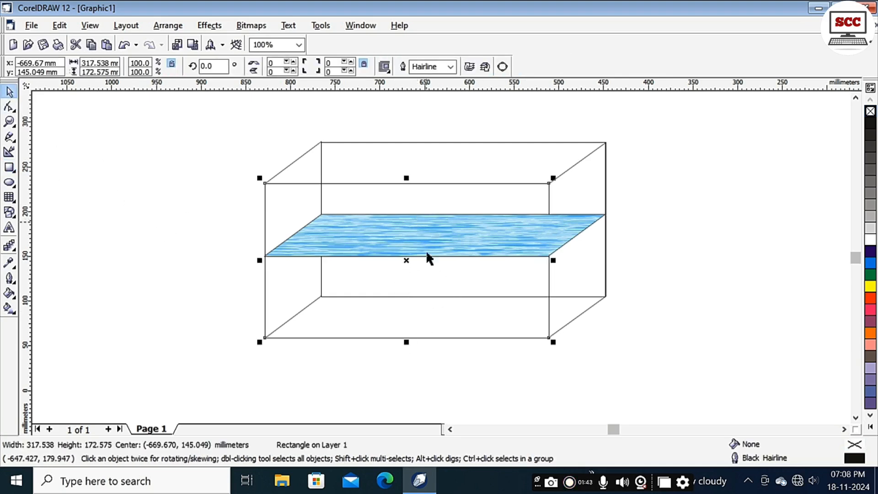
click(870, 266)
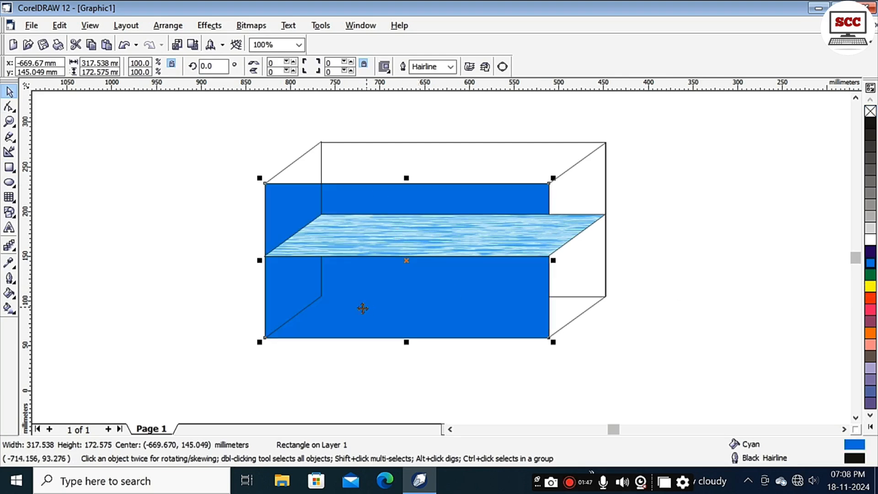
- Apply a linear transparency to the cyan front face, fading upward from below its base to the water surface at about 90°
click(15, 267)
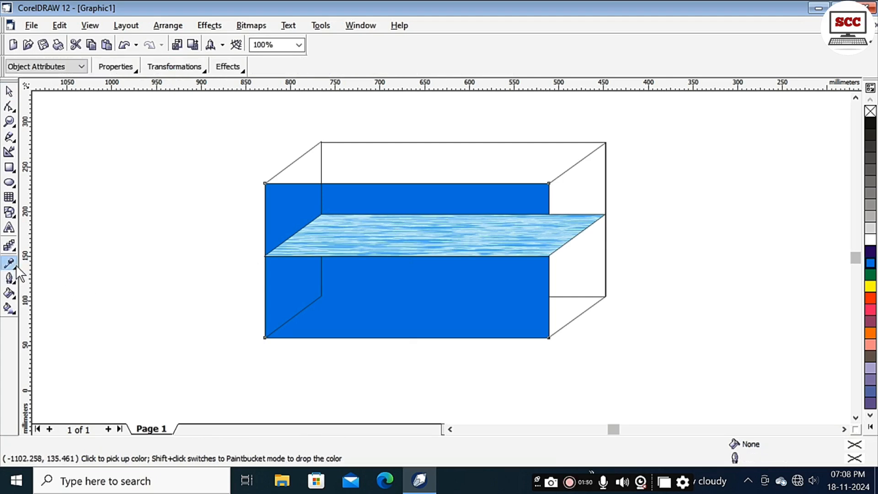
click(14, 248)
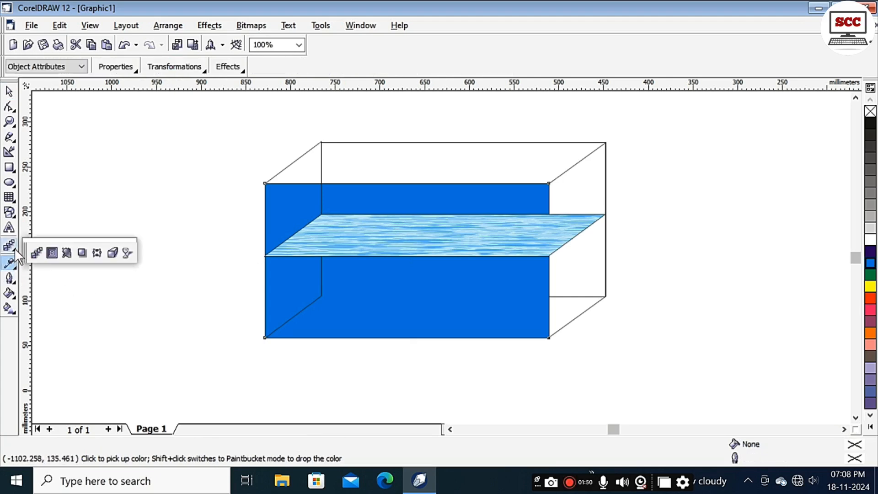
click(128, 252)
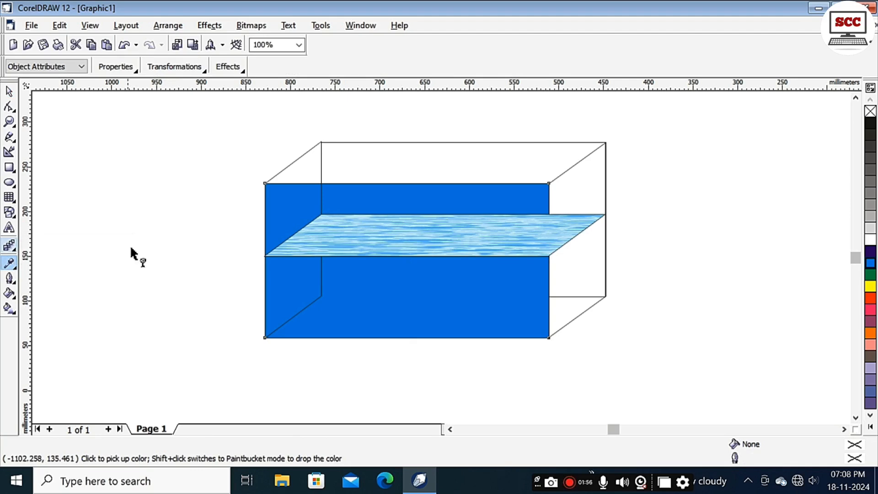
drag(387, 208, 336, 347)
drag(337, 214, 359, 209)
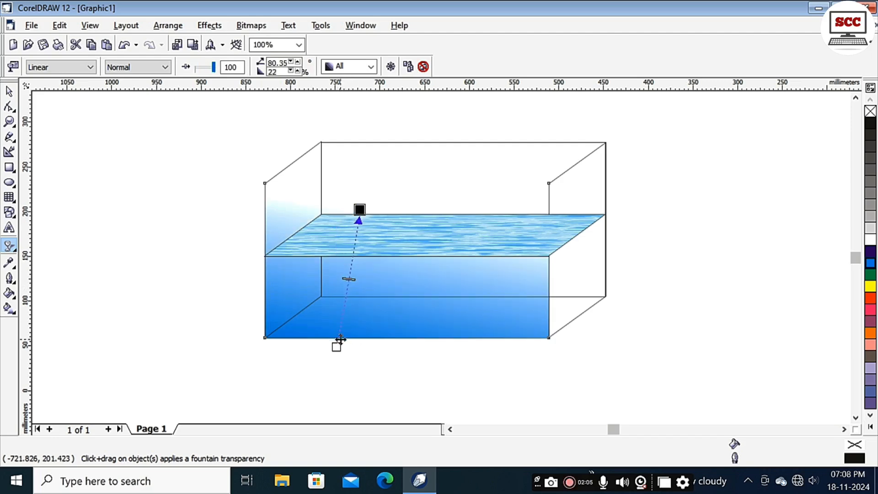
drag(336, 347, 379, 350)
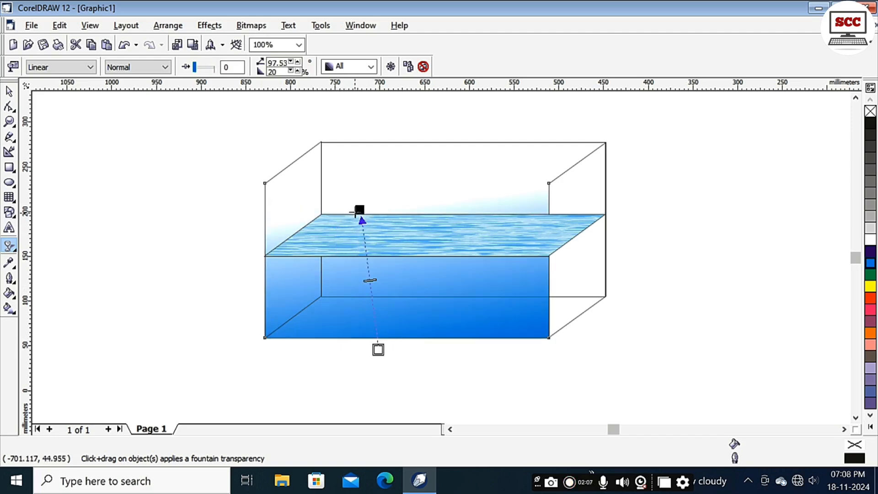
drag(355, 212, 384, 209)
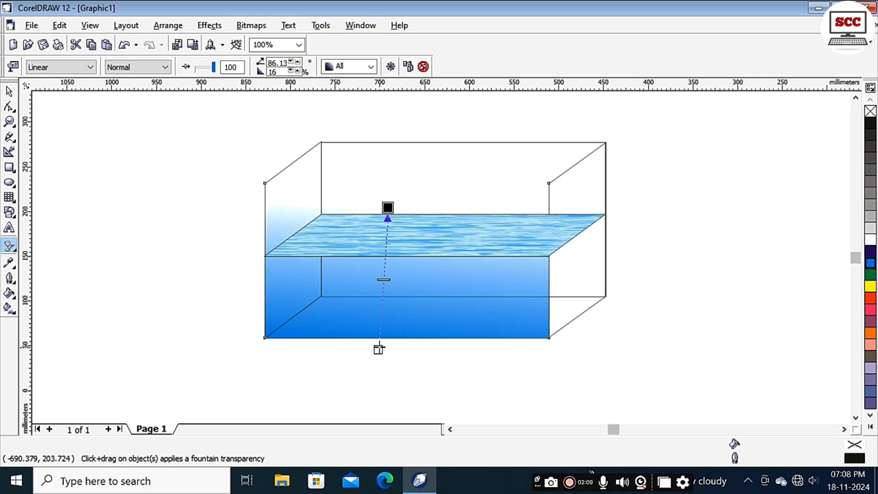
drag(378, 349, 381, 388)
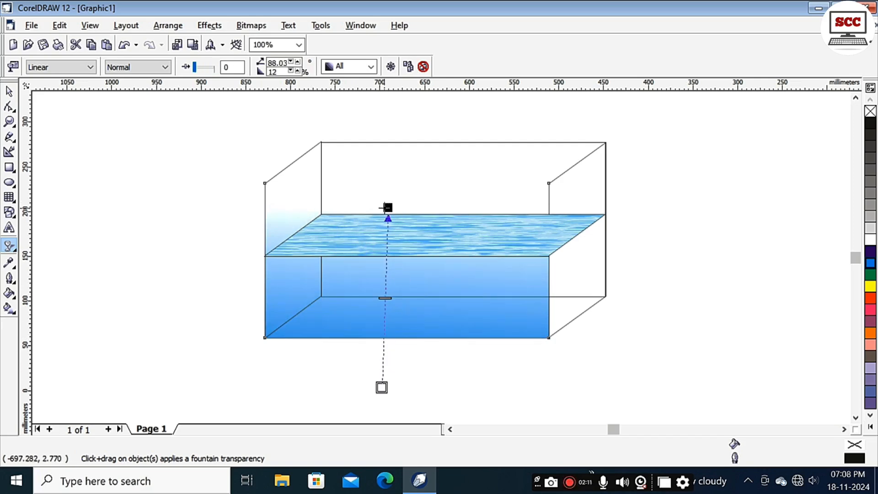
drag(386, 208, 383, 232)
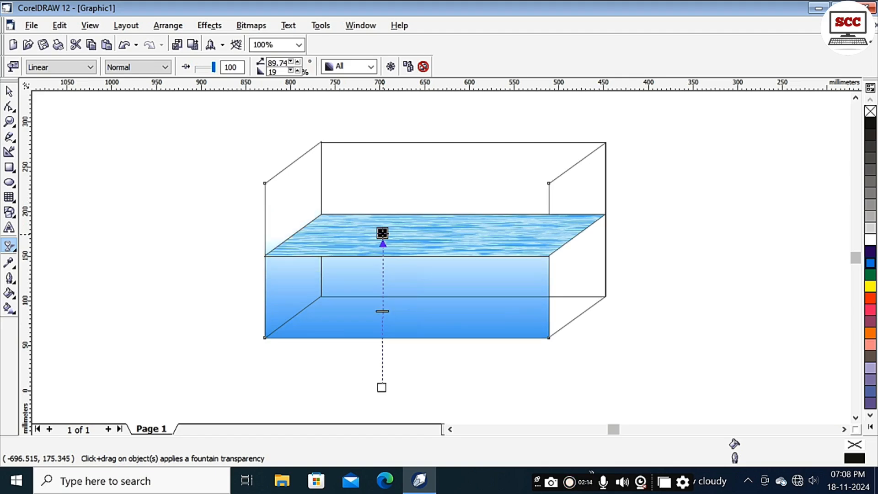
- Fill the box's right side face with cyan and give it a linear transparency fading upward to the water level at about 91°
click(593, 247)
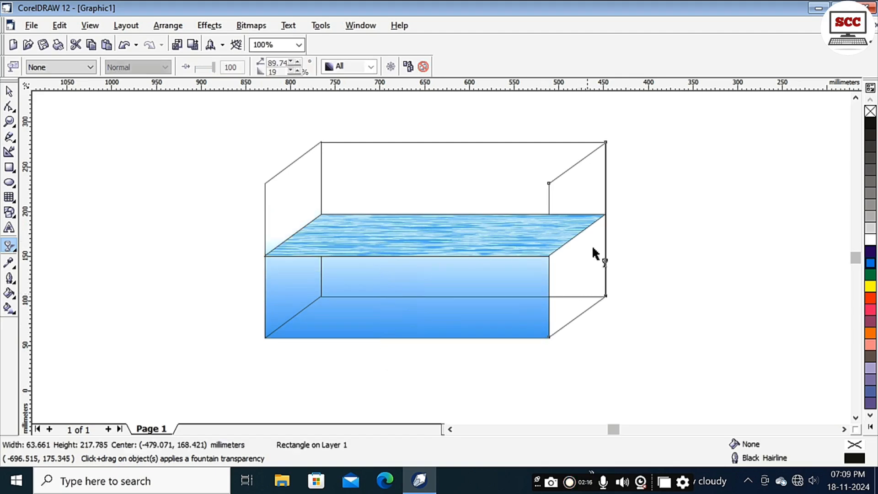
click(871, 263)
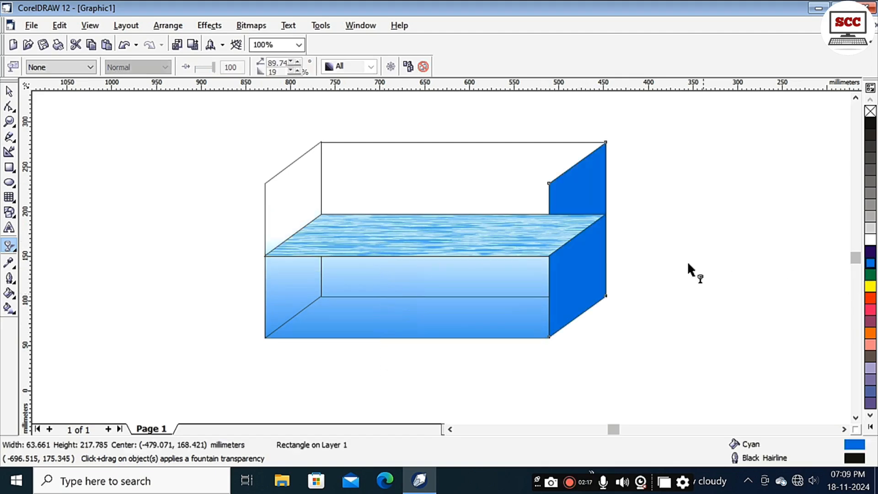
drag(587, 293, 576, 189)
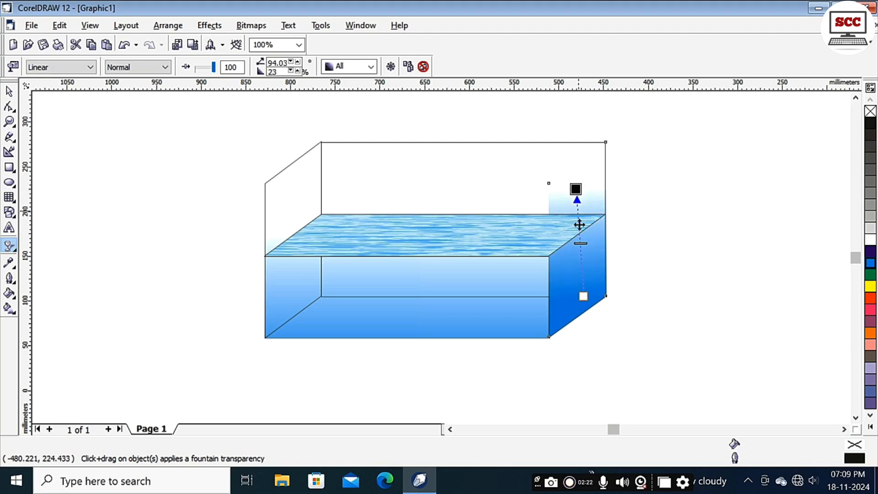
drag(583, 297, 584, 344)
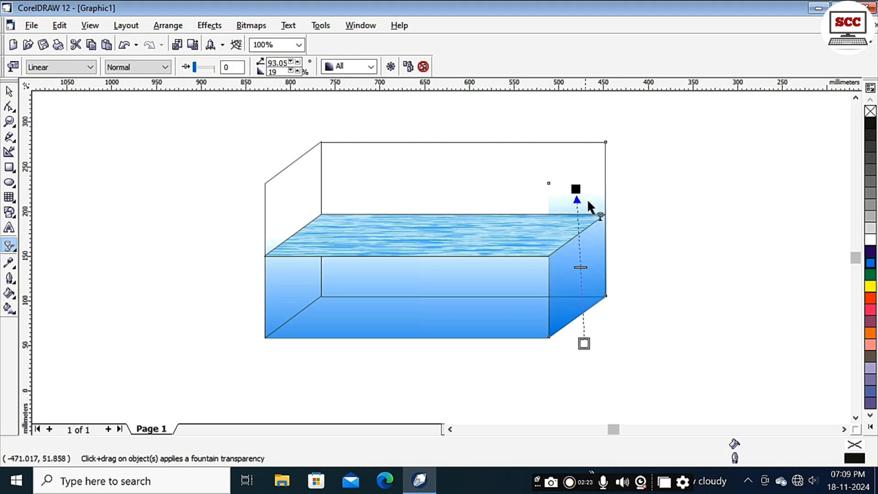
drag(576, 189, 582, 205)
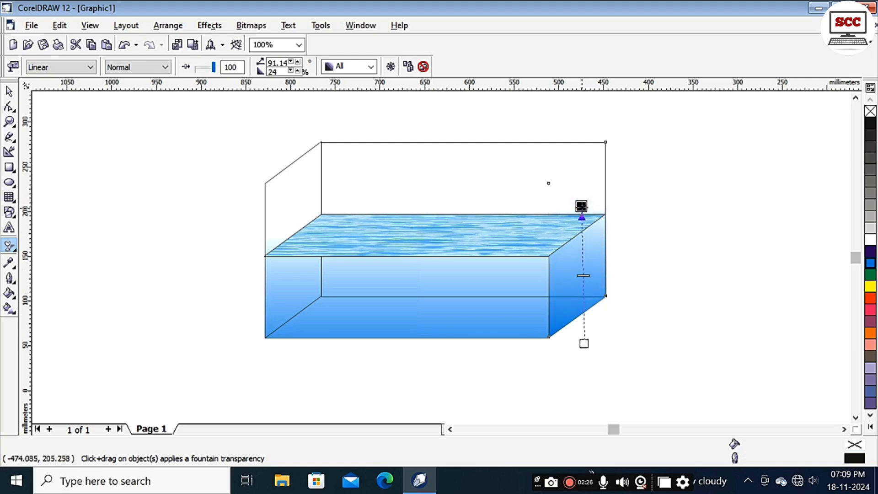
click(285, 168)
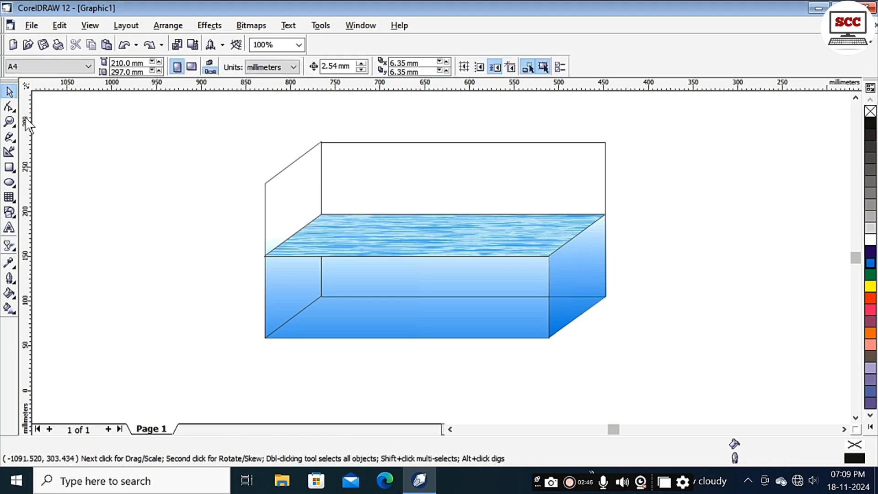
- Draw a Pen tool outline along the tank's upper front and right edges, then down the back-right edge to the water level
click(15, 138)
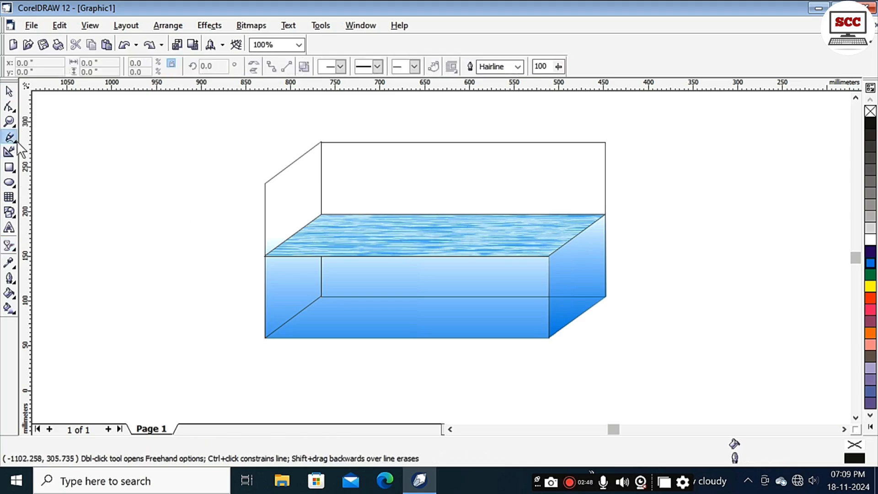
click(97, 144)
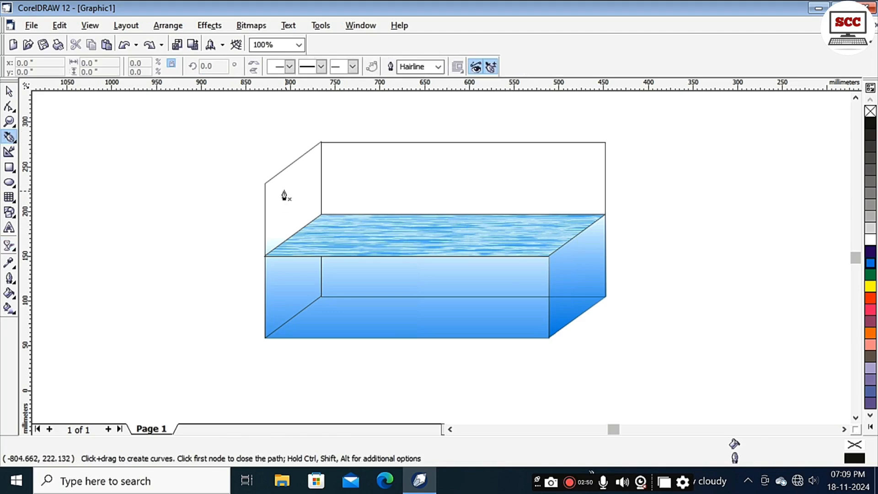
click(264, 183)
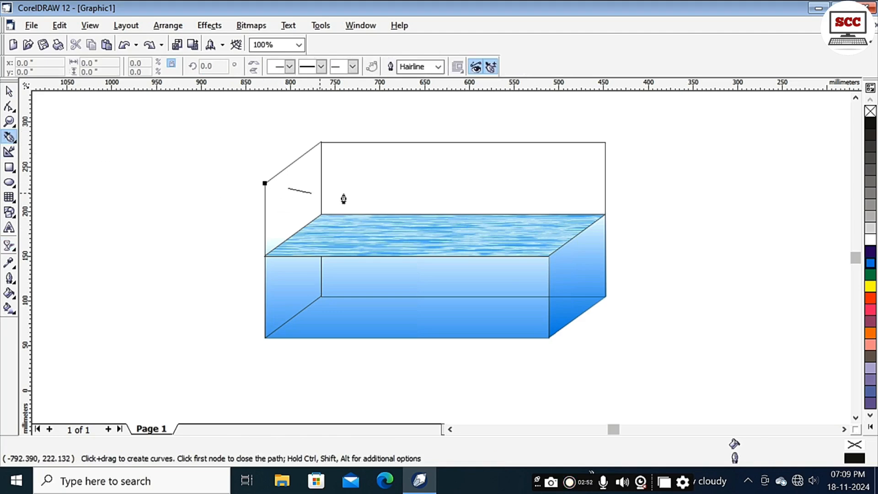
click(530, 184)
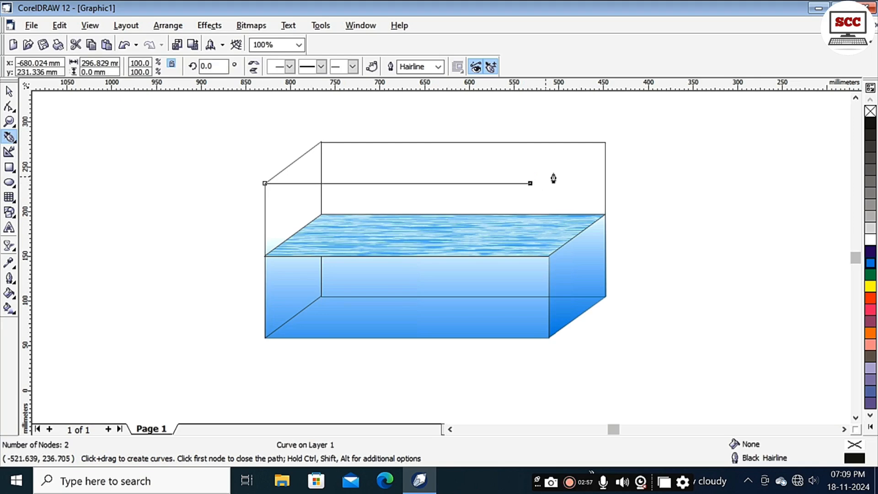
click(606, 144)
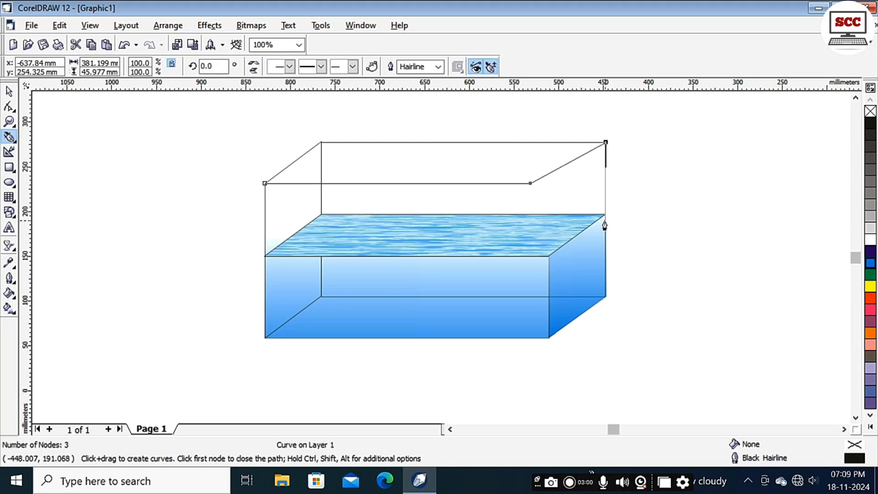
click(605, 220)
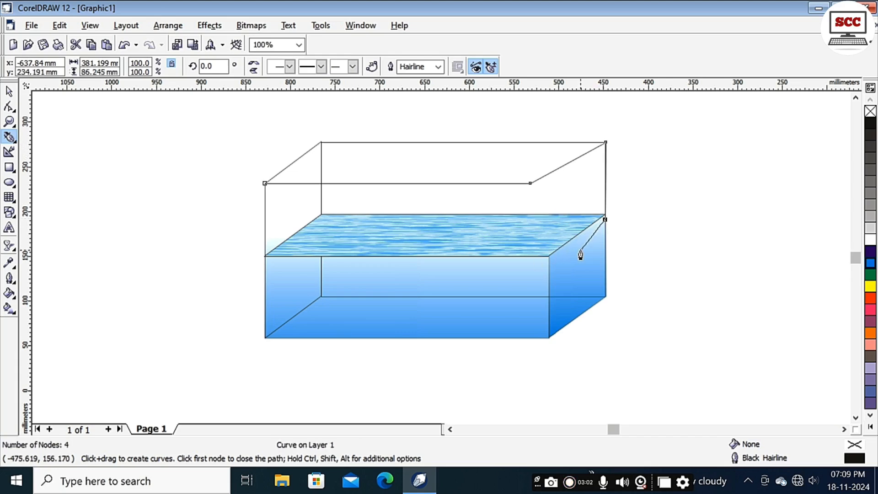
- Draw a straight line from the water surface's front-right corner up to the end of the tank's upper front edge
double_click(548, 256)
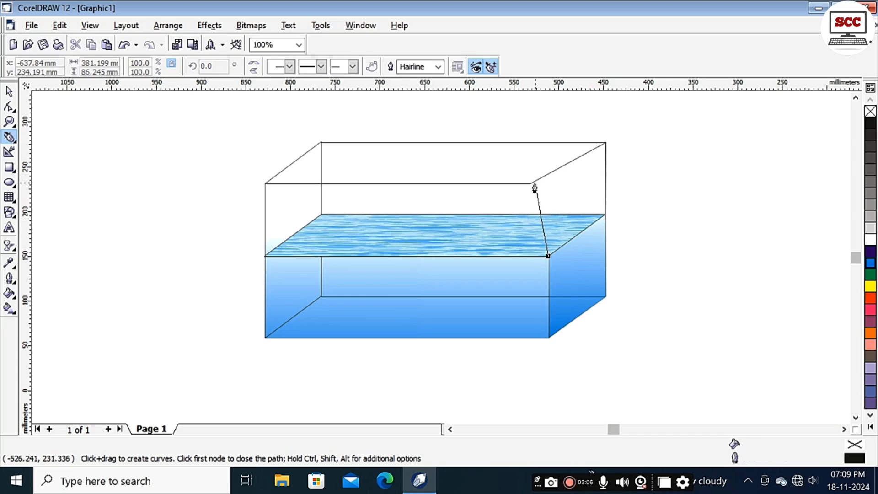
click(530, 184)
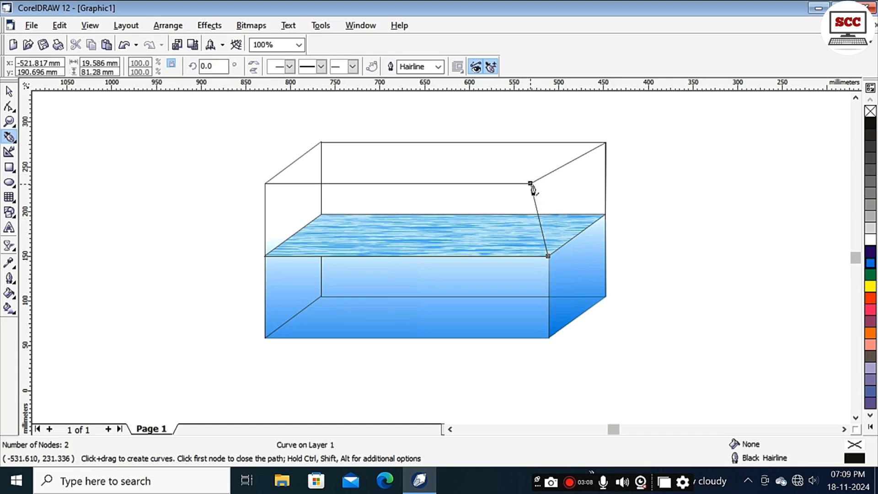
key(Escape)
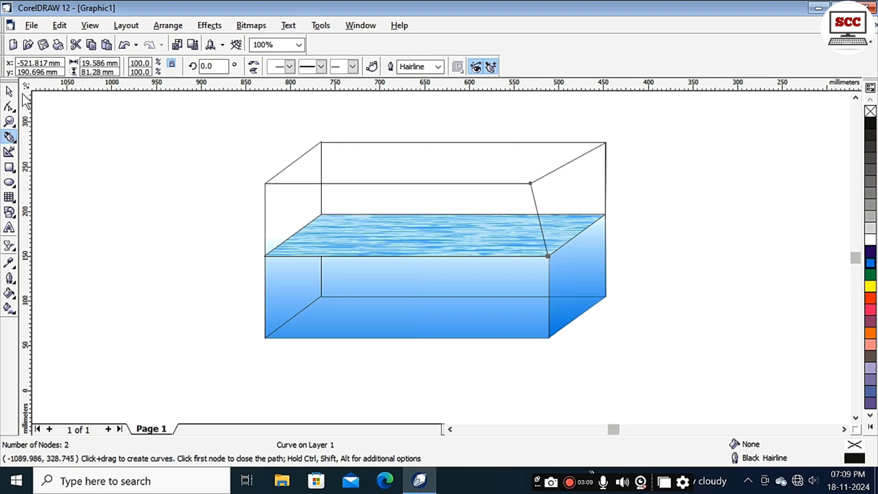
- Move the nodes at the tank's upper front-right corner so they sit directly above the water surface's front-right corner
click(9, 106)
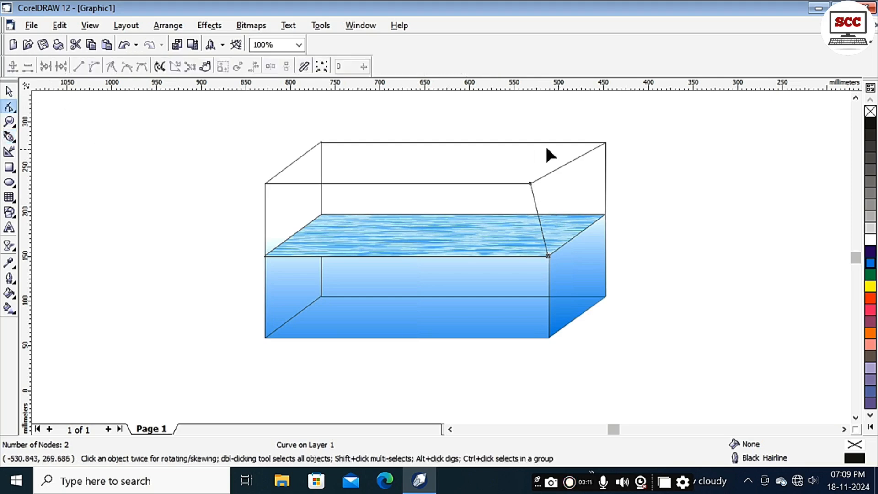
drag(530, 183, 549, 183)
click(531, 183)
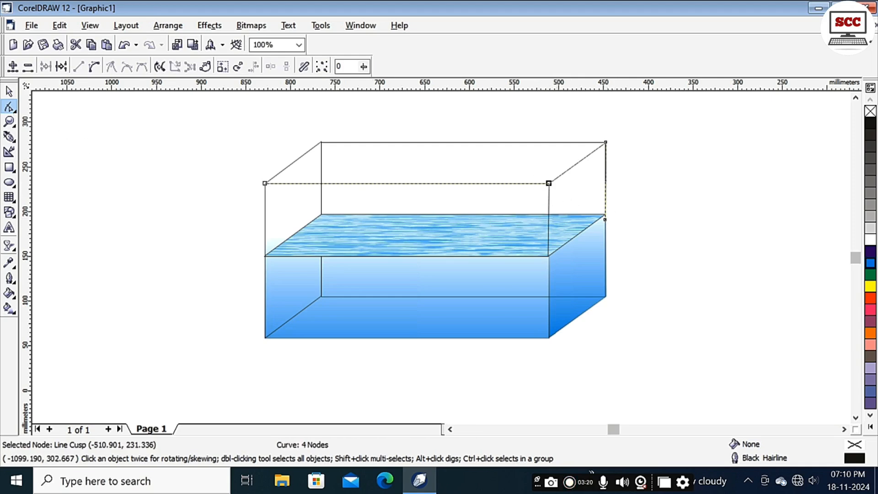
click(9, 91)
click(164, 207)
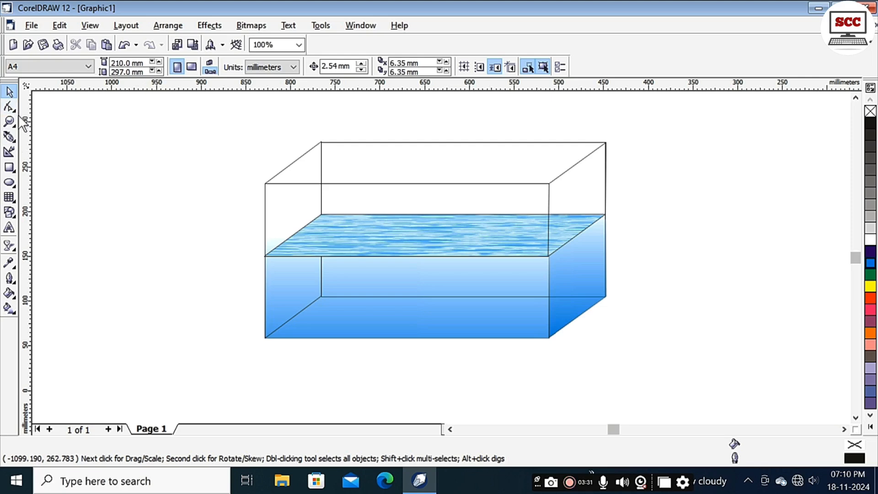
- Spray a row of pebbles along the front of the tank floor with the Artistic Media tool's pebble spraylist
click(16, 142)
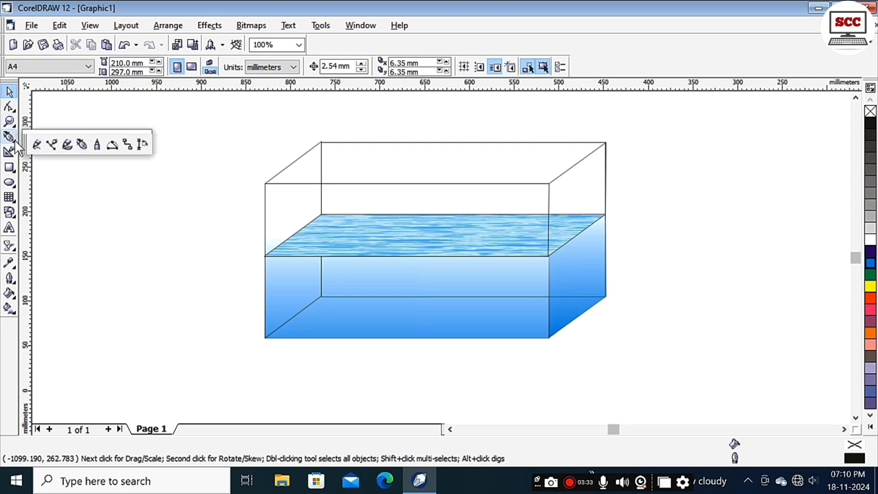
click(66, 145)
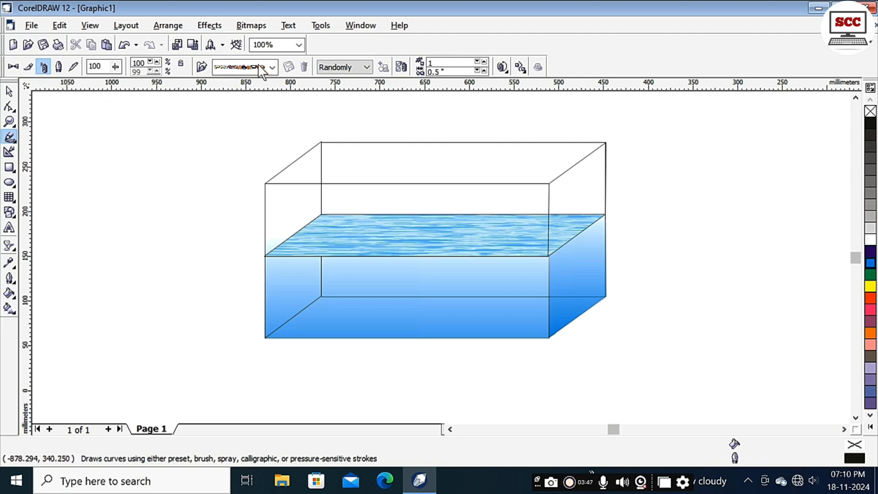
click(272, 67)
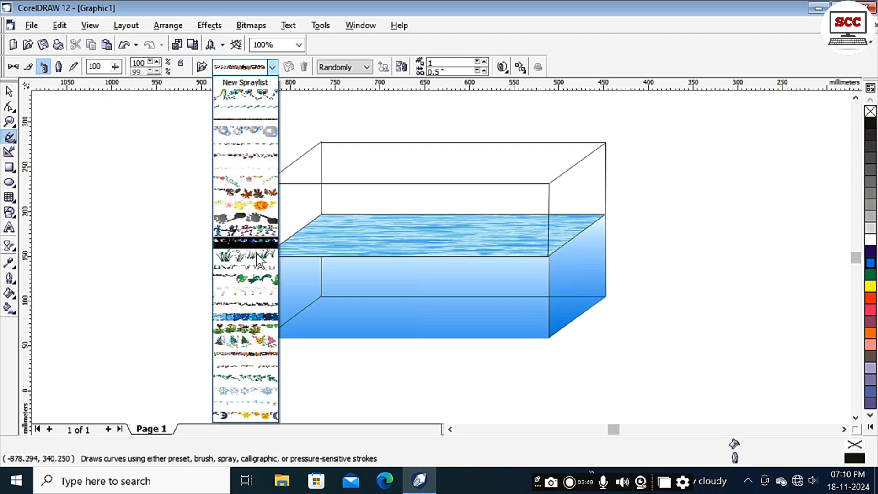
click(255, 354)
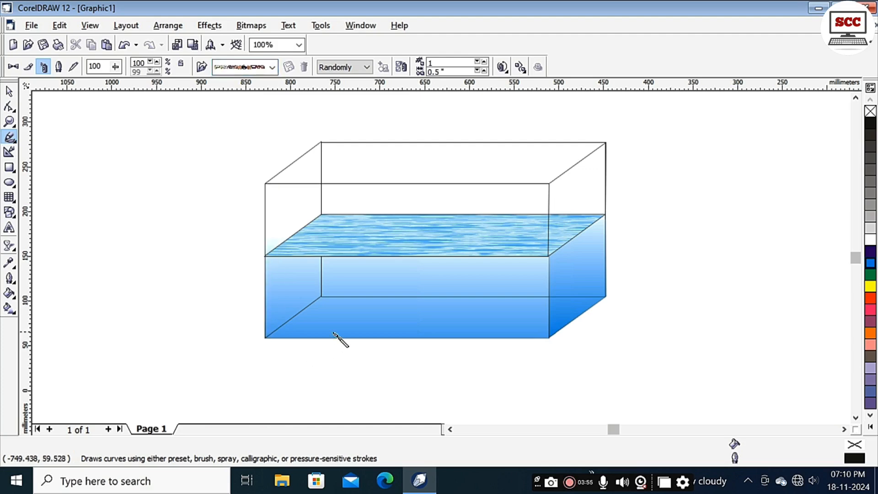
mouse_move(308, 324)
mouse_down()
mouse_move(394, 331)
mouse_move(455, 325)
mouse_up()
drag(366, 323, 382, 330)
drag(451, 327, 522, 326)
drag(339, 301, 371, 312)
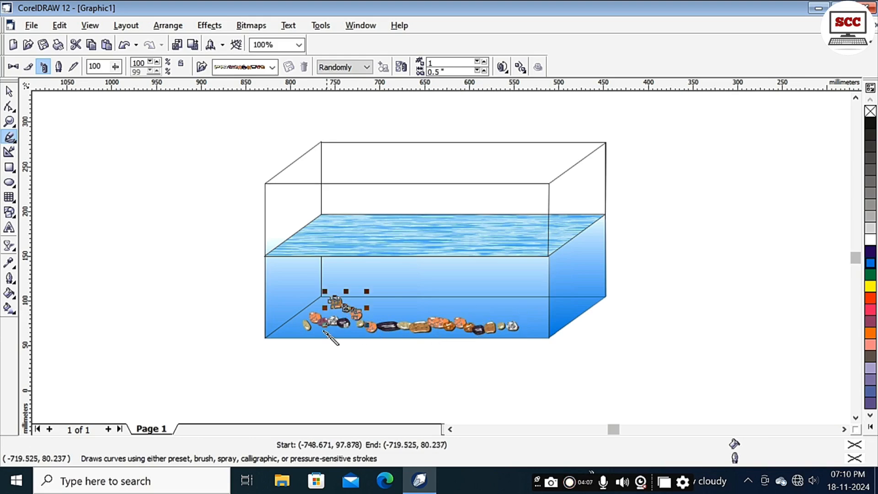
drag(294, 328, 352, 335)
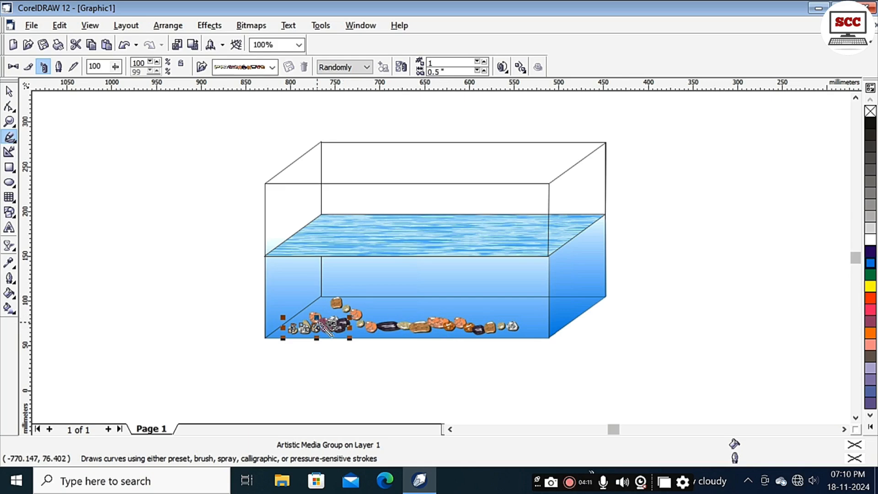
key(ctrl+z)
key(ctrl+z)
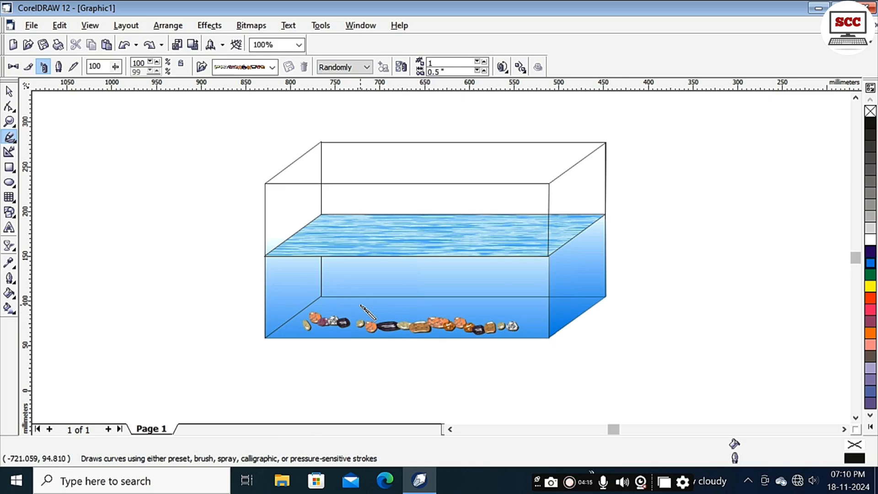
- Spray a short cluster of pebbles above the left half of the pebble row and nudge it down onto the row
drag(378, 304, 411, 309)
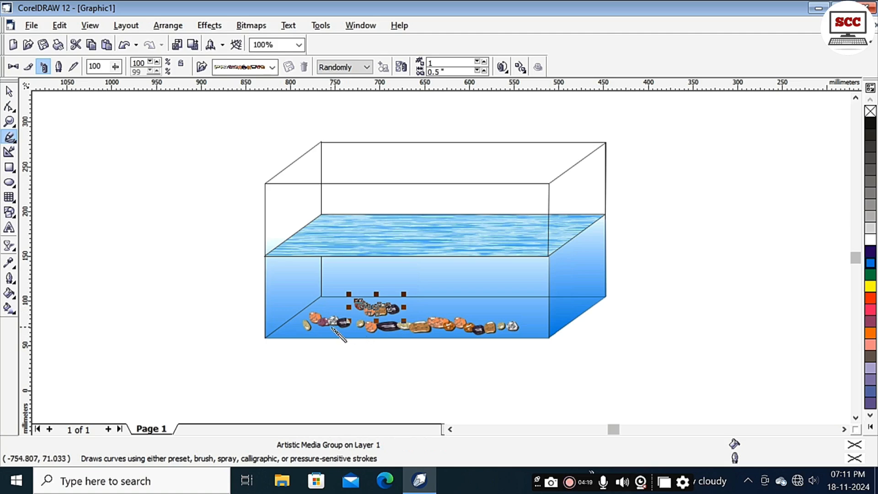
key(Down)
key(Down)
key(Down)
key(Down)
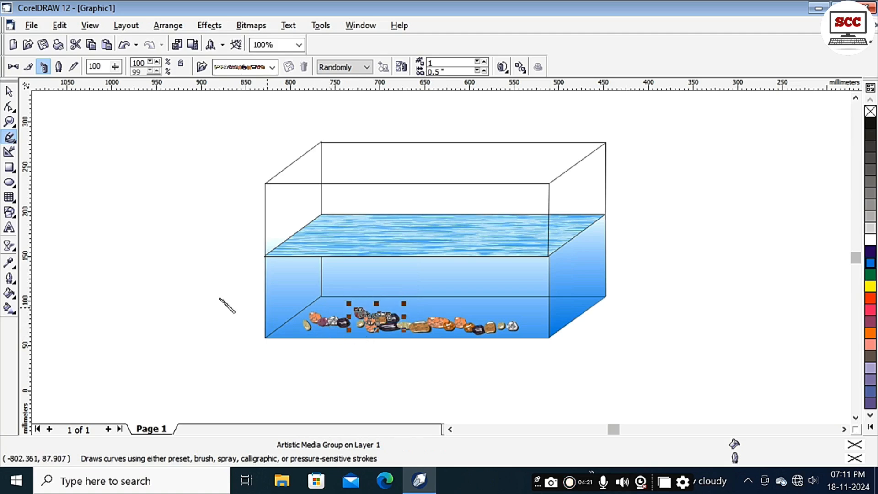
key(Escape)
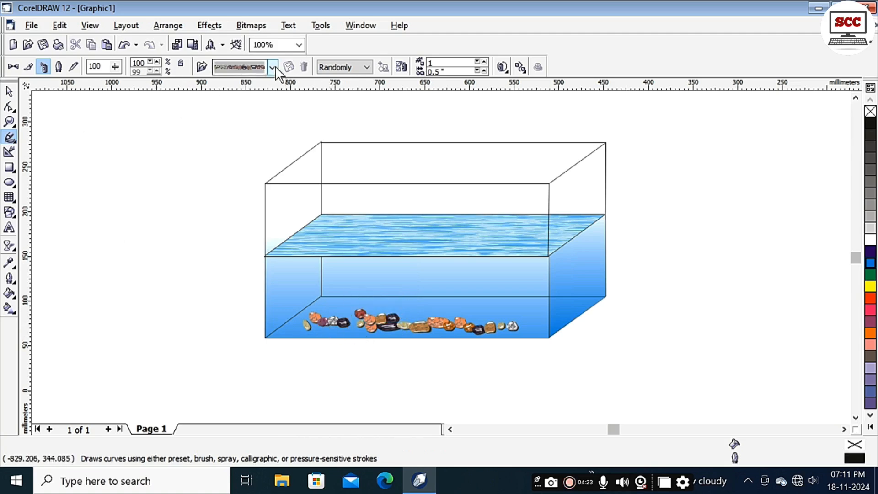
- Spray one clump of grass at each end of the pebble row using the grass spraylist, and colour both yellow
click(273, 68)
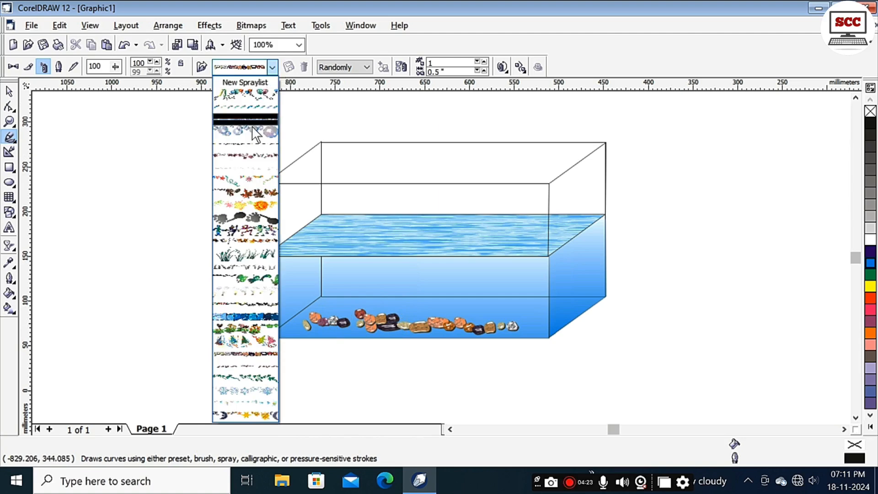
click(251, 262)
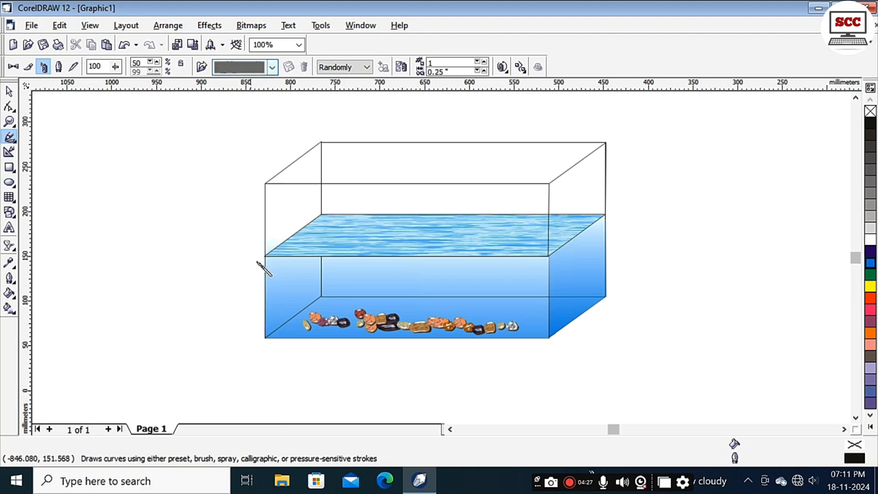
drag(312, 278, 321, 318)
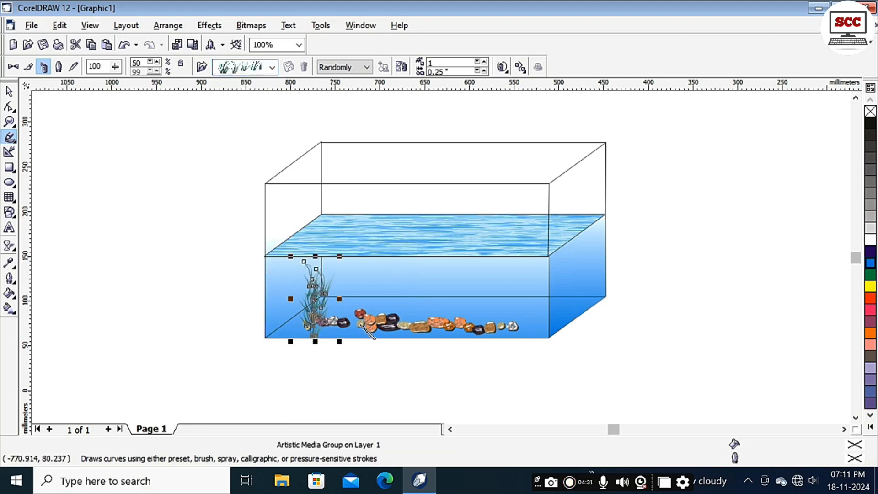
click(870, 287)
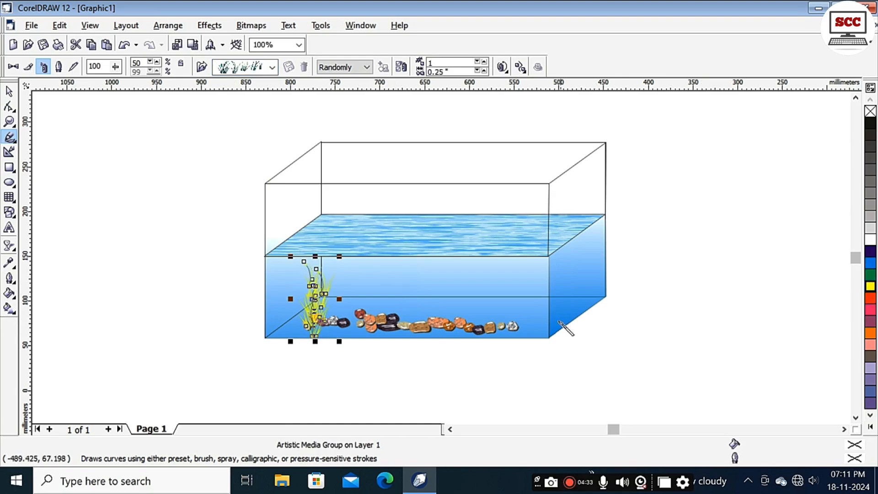
drag(489, 295, 513, 326)
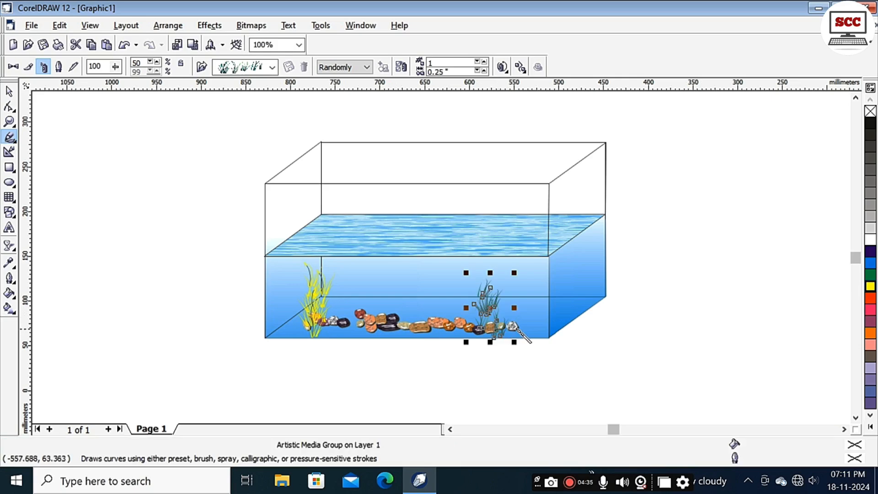
click(871, 287)
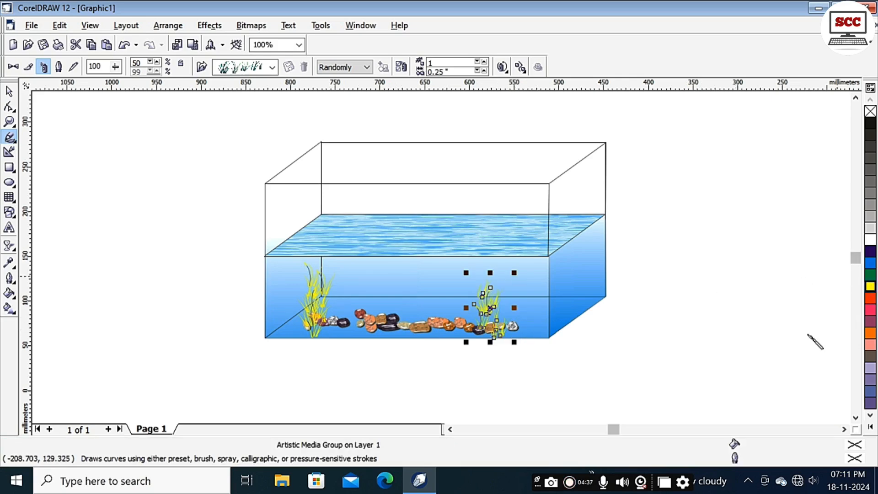
- Spray a third grass clump at the middle of the pebble row, colour it yellow, and nudge it down and to the right
drag(410, 288, 416, 326)
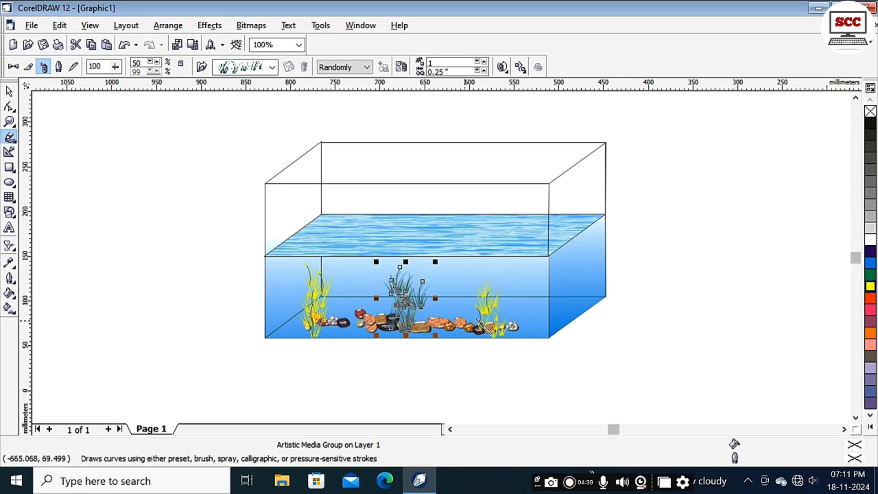
click(871, 287)
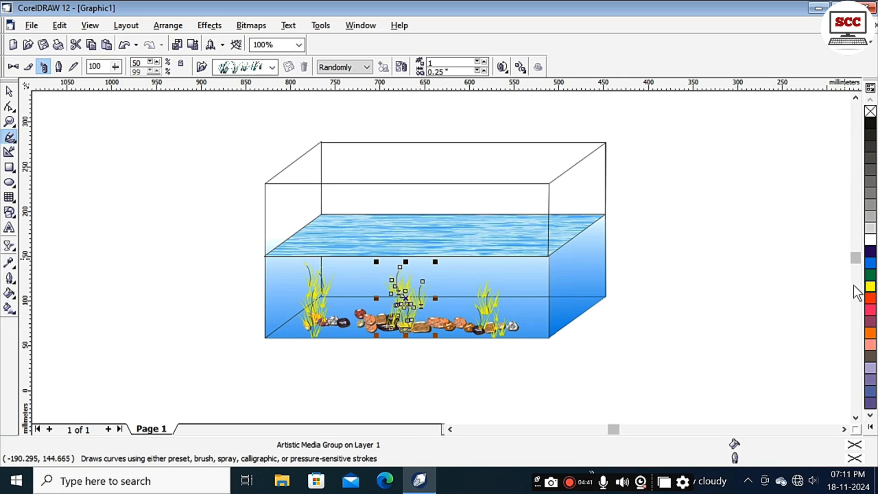
key(Down)
key(Down)
key(Down)
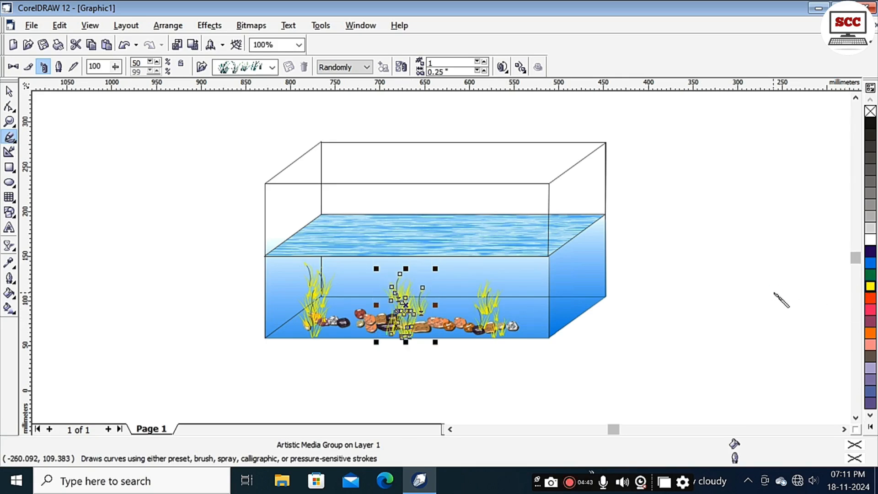
key(Right)
key(Right)
key(Right)
key(Right)
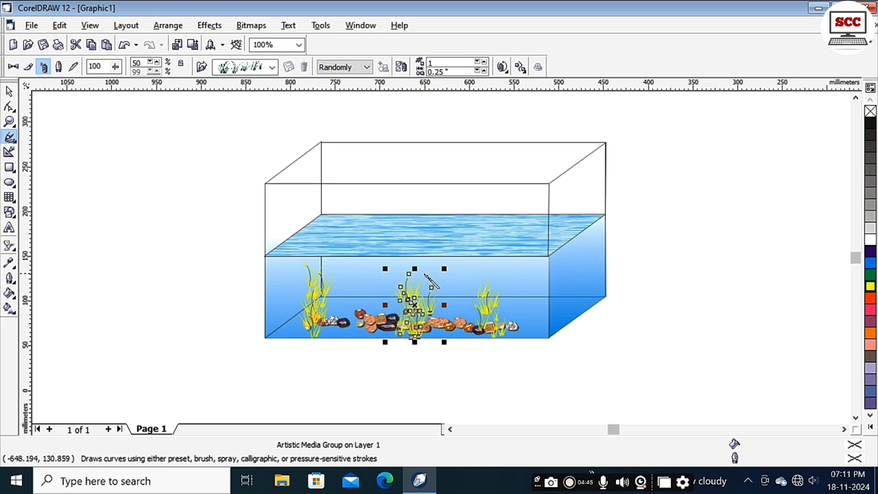
- Shorten the middle grass clump by lowering its top, and nudge it slightly upward
drag(413, 268, 414, 284)
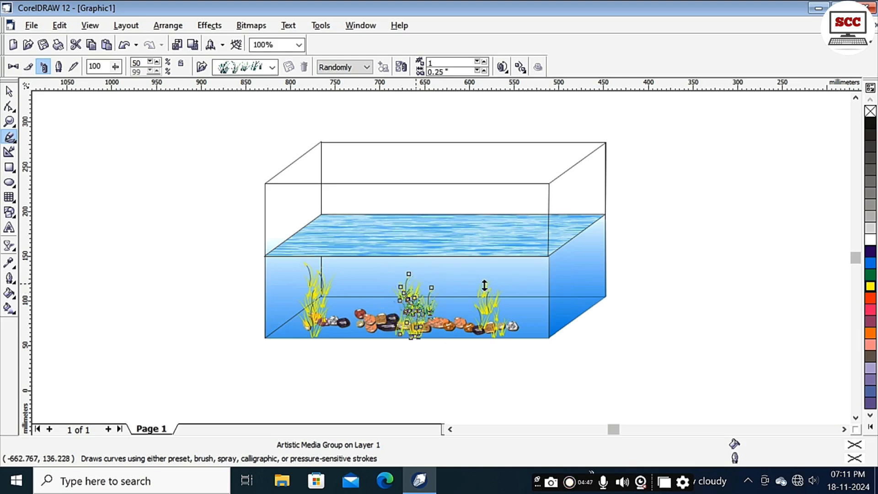
key(Up)
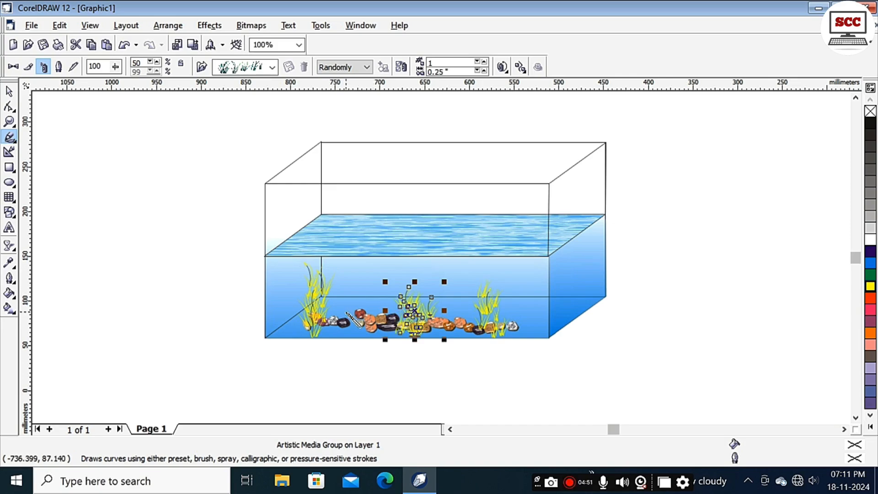
click(9, 93)
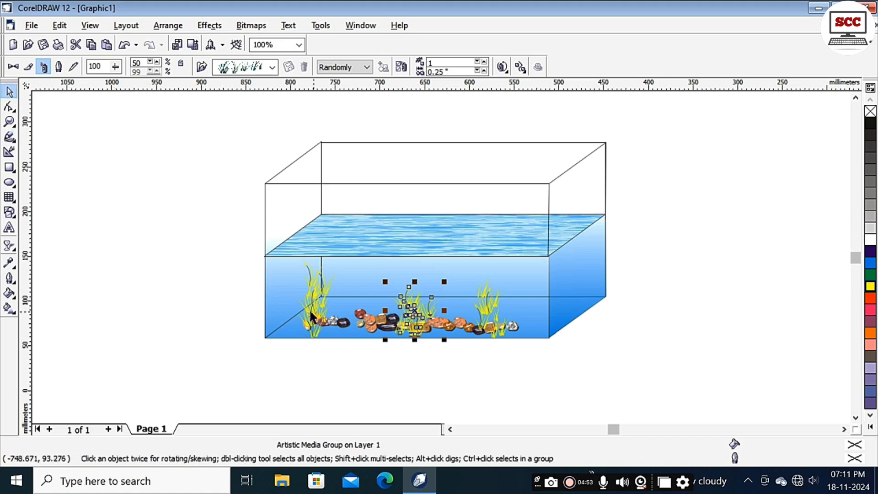
- Shorten the left grass clump by lowering its top, and move the short pebble cluster down onto that clump's base
click(312, 300)
mouse_move(317, 257)
mouse_down()
mouse_move(316, 273)
mouse_move(285, 294)
mouse_move(317, 272)
mouse_move(316, 323)
mouse_up()
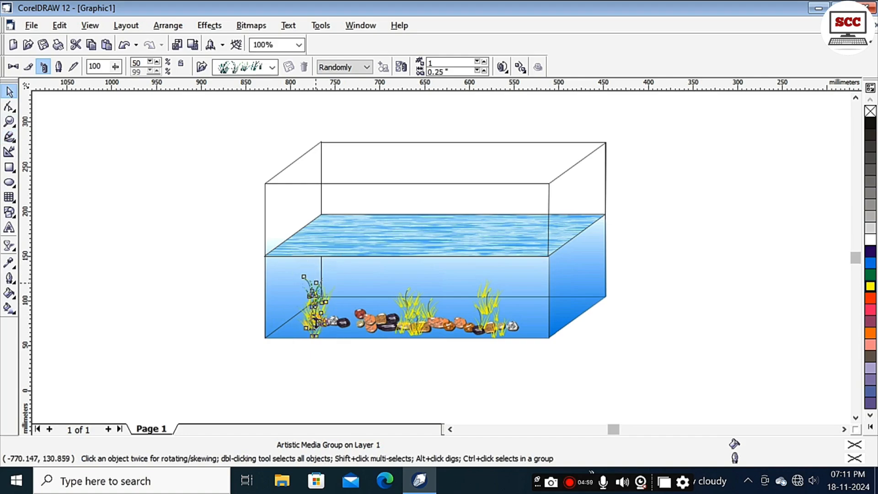
click(226, 299)
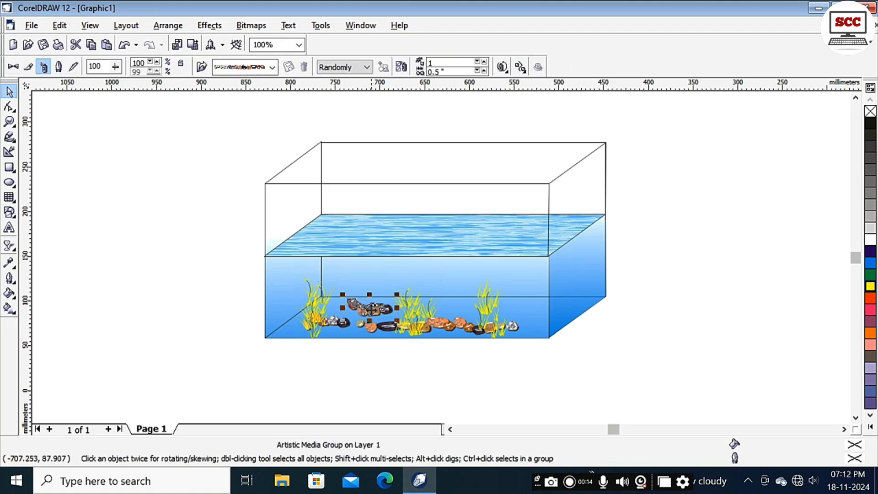
mouse_move(370, 307)
mouse_down()
mouse_move(356, 318)
mouse_move(308, 327)
mouse_up()
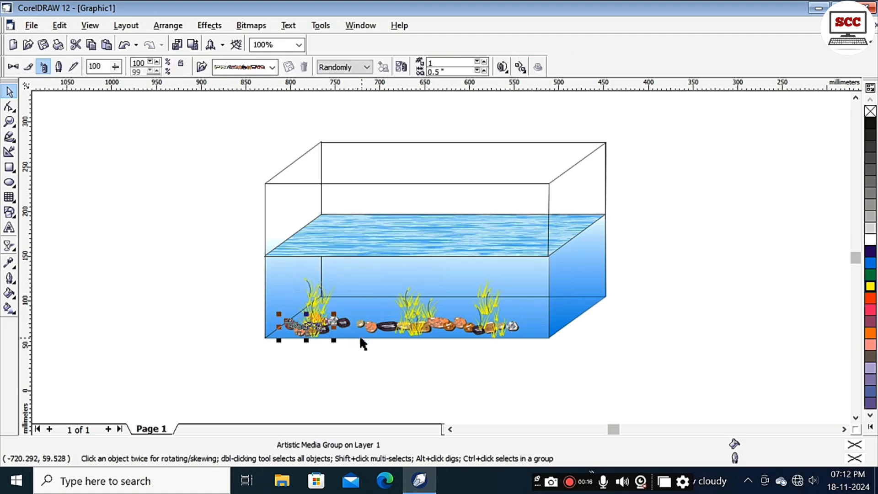
click(380, 344)
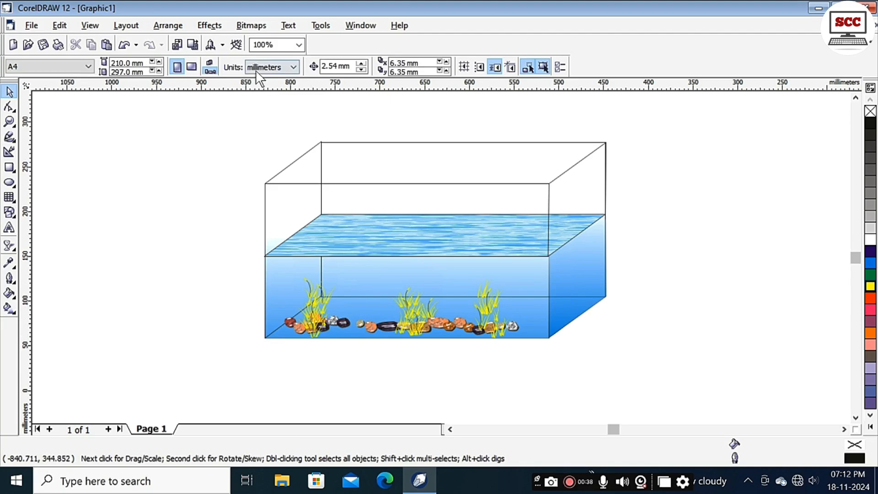
- Spray goldfish into the water with the goldfish spraylist, using one stroke beside the left grass clump and one above the middle clump
click(9, 137)
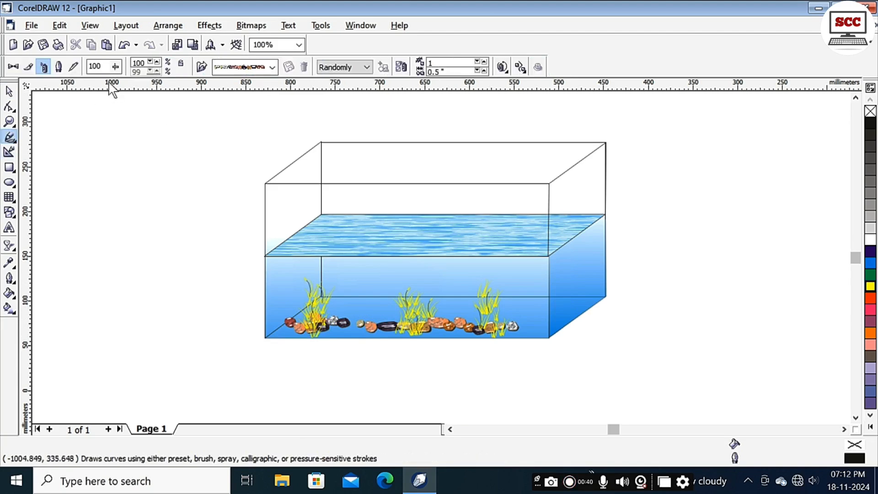
click(273, 67)
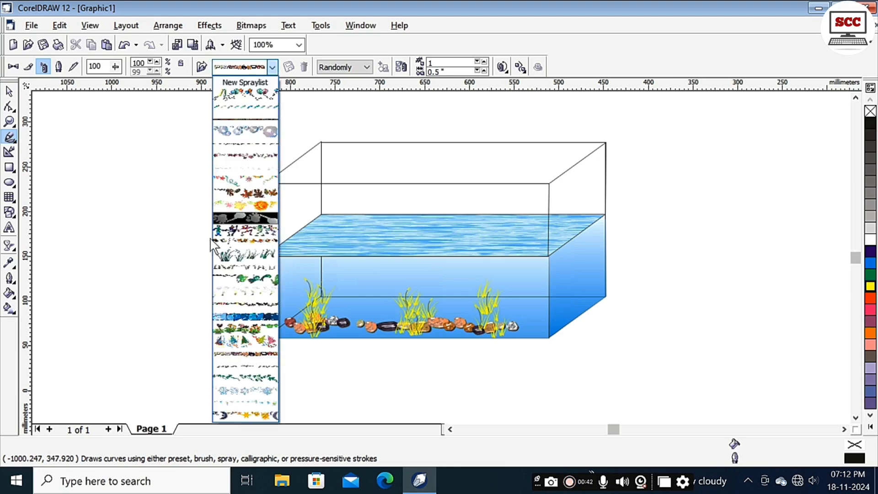
click(242, 241)
drag(349, 287, 351, 323)
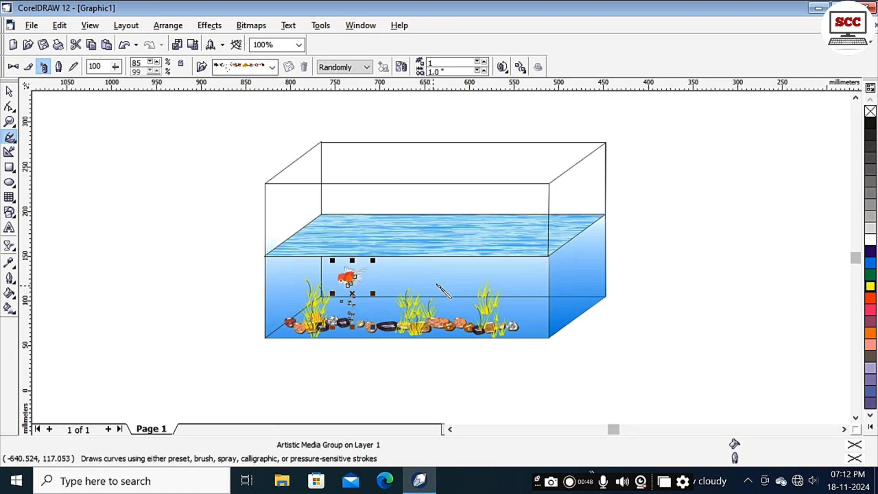
drag(433, 285, 465, 282)
- Spray a pair of goldfish on the empty area left of the tank and move it into the water near the middle grass clump
click(125, 244)
drag(124, 243, 172, 311)
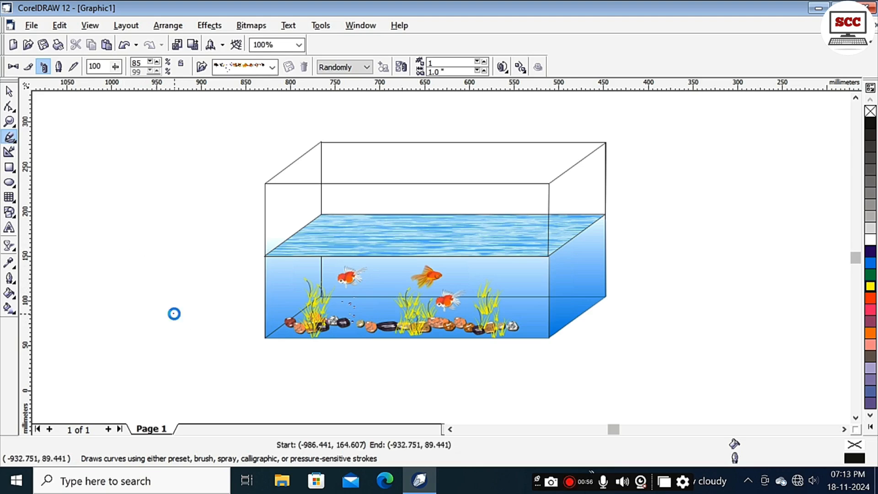
click(10, 91)
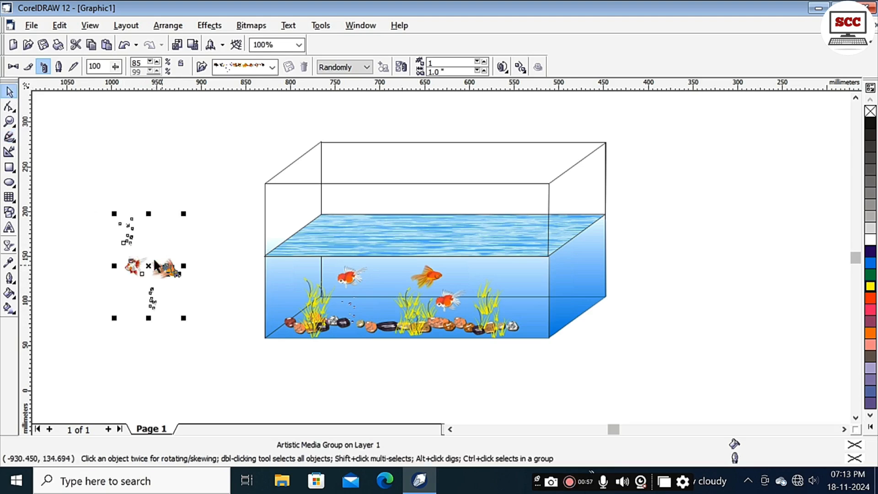
drag(165, 269, 388, 310)
- Nudge the new pair of goldfish to the left and upward so it sits between the left and middle grass clumps
key(Left)
key(Left)
key(Left)
key(Left)
key(Left)
key(Left)
key(Left)
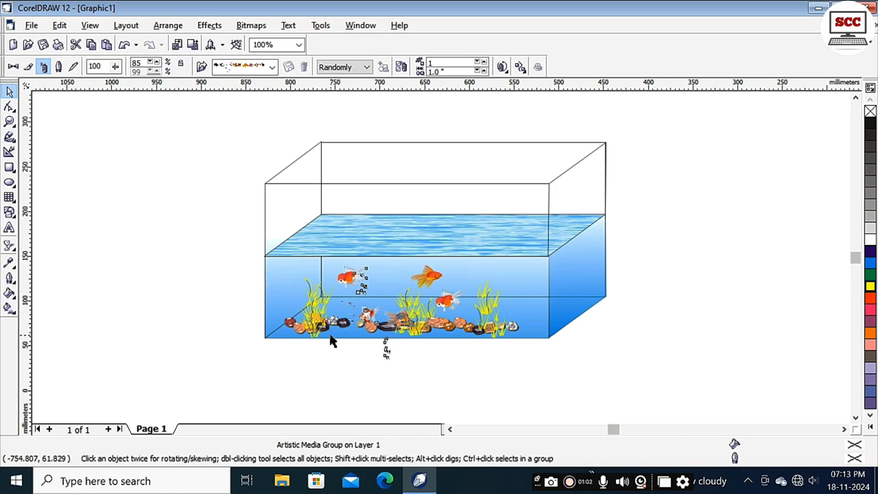
key(Left)
key(Left)
key(Left)
key(Up)
key(Up)
key(Up)
key(Up)
key(Up)
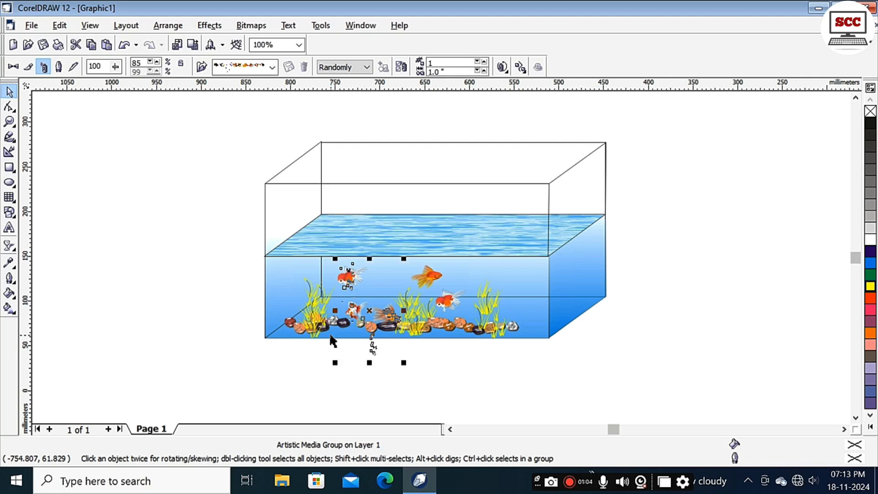
key(Left)
key(Left)
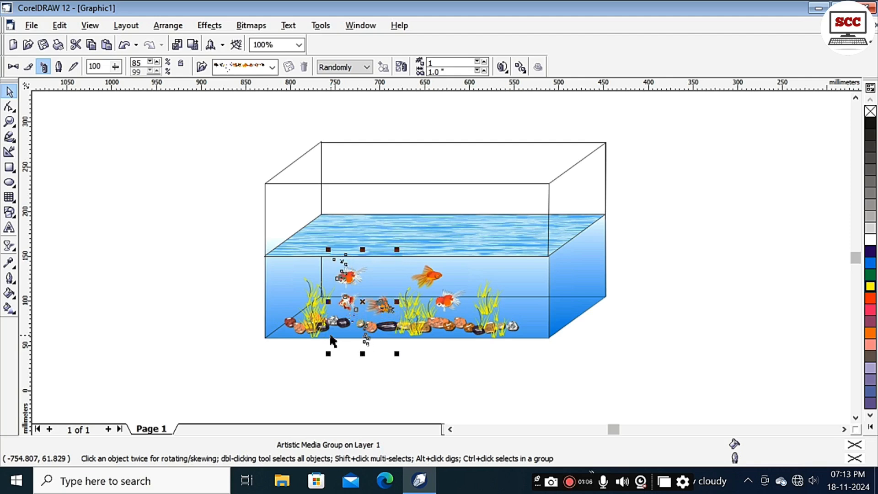
click(117, 250)
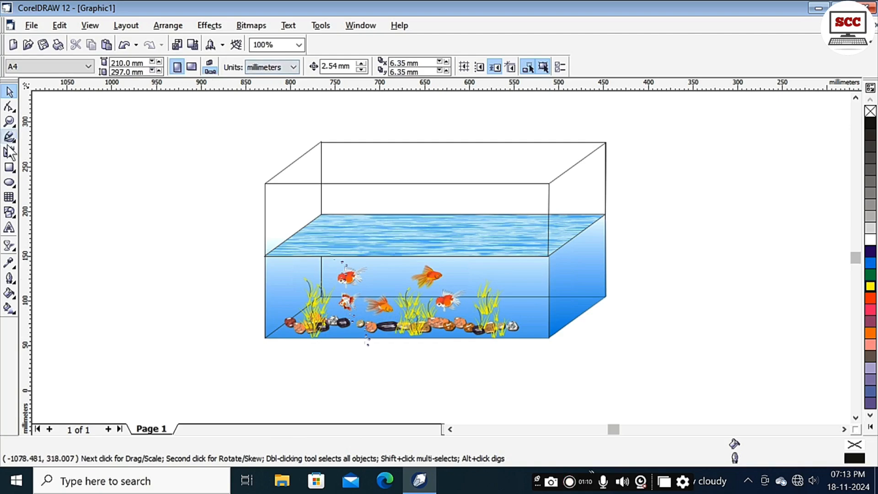
- Spray a group of four goldfish on the empty area right of the tank and move it into the water around the right grass clump
click(15, 134)
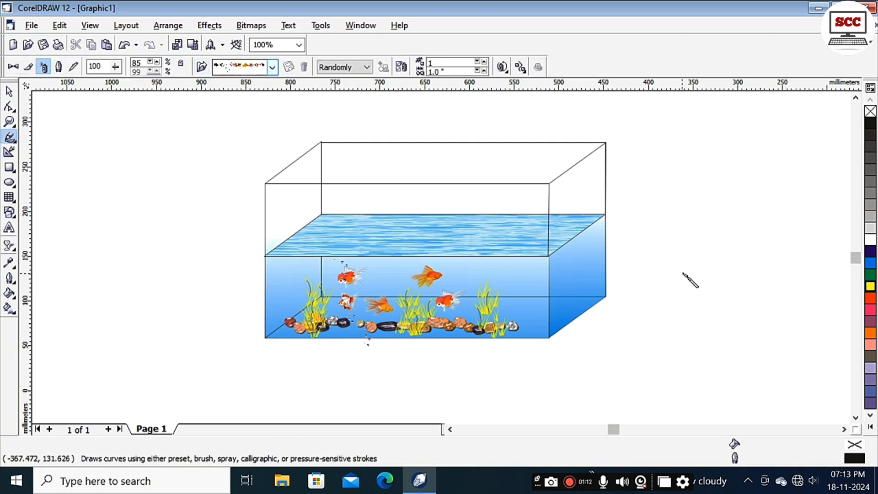
drag(672, 249, 703, 321)
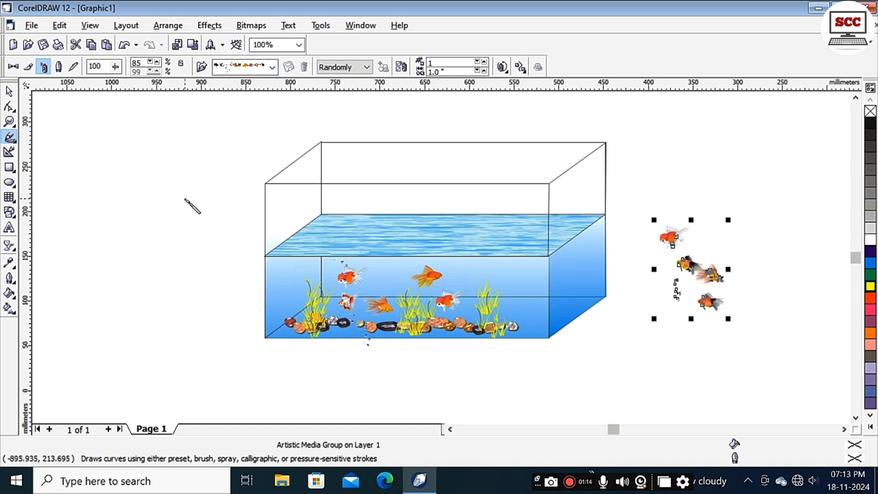
click(9, 92)
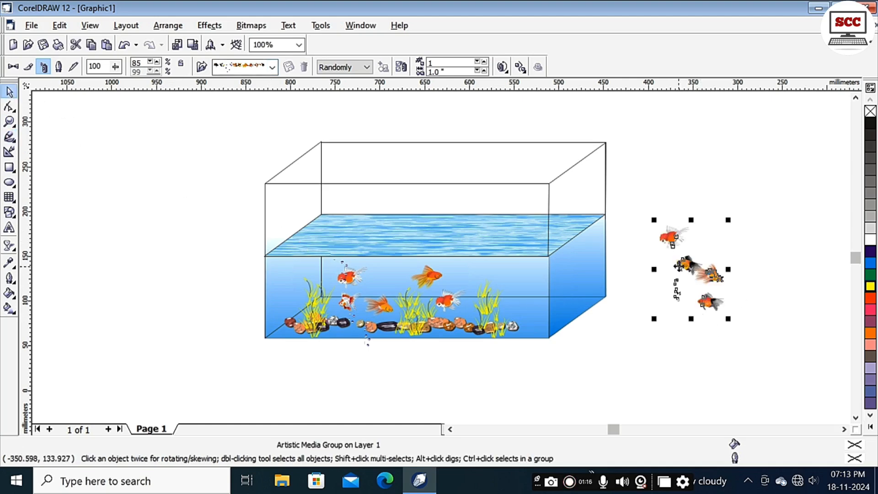
drag(678, 265, 484, 290)
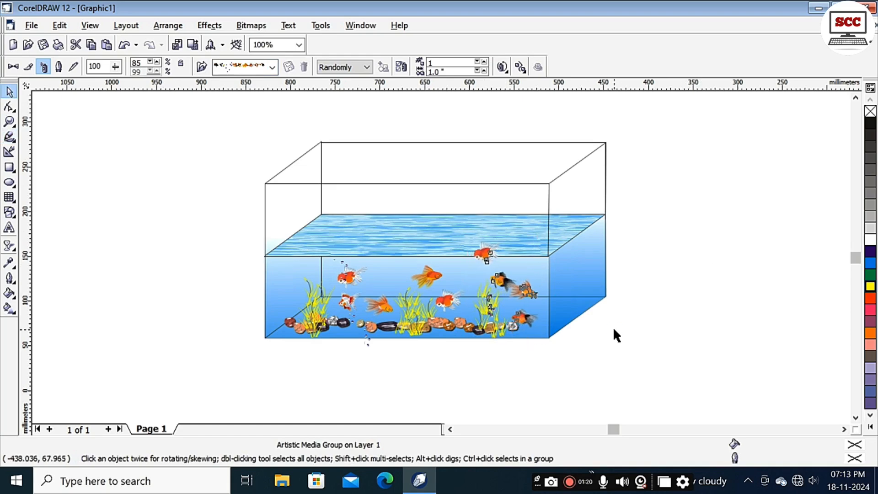
click(754, 324)
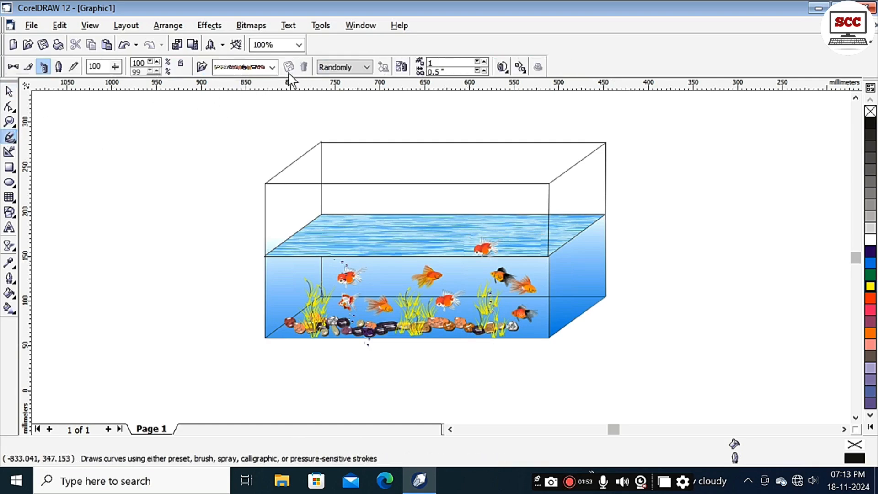
- With the mushroom spraylist, spray one clump at the tank's left end, nudged right and down, and another on the right side face
click(272, 67)
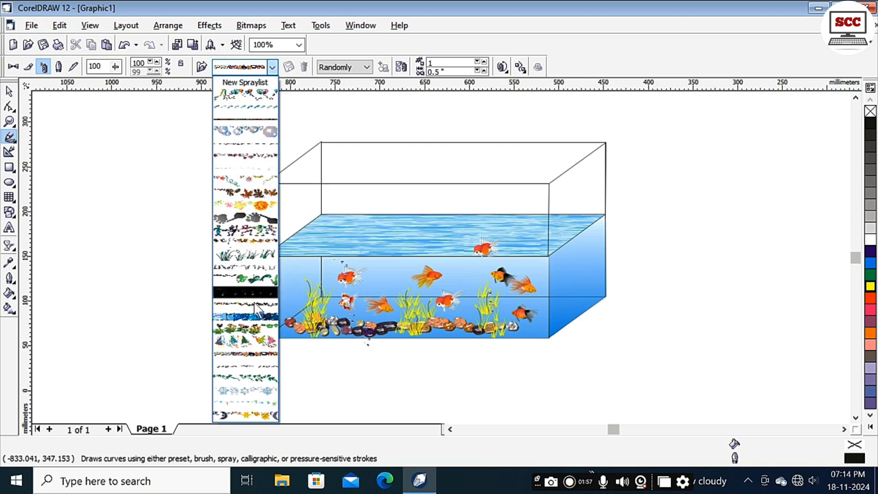
click(237, 328)
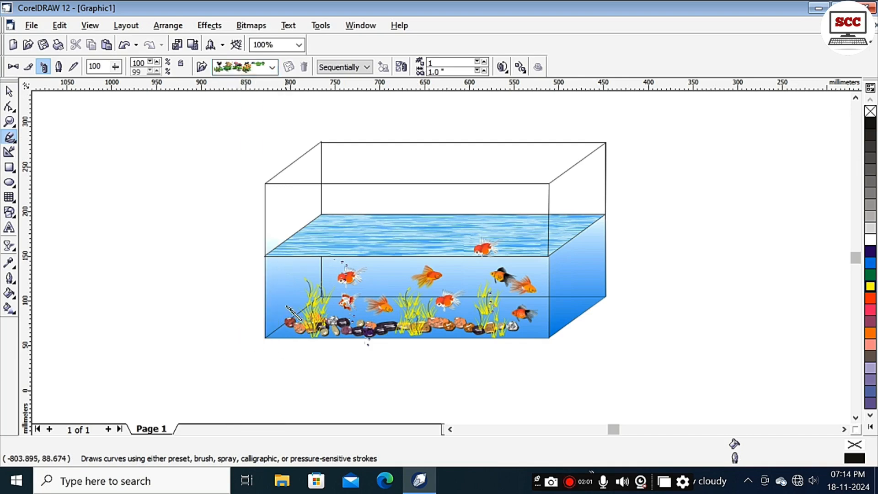
drag(287, 301, 289, 337)
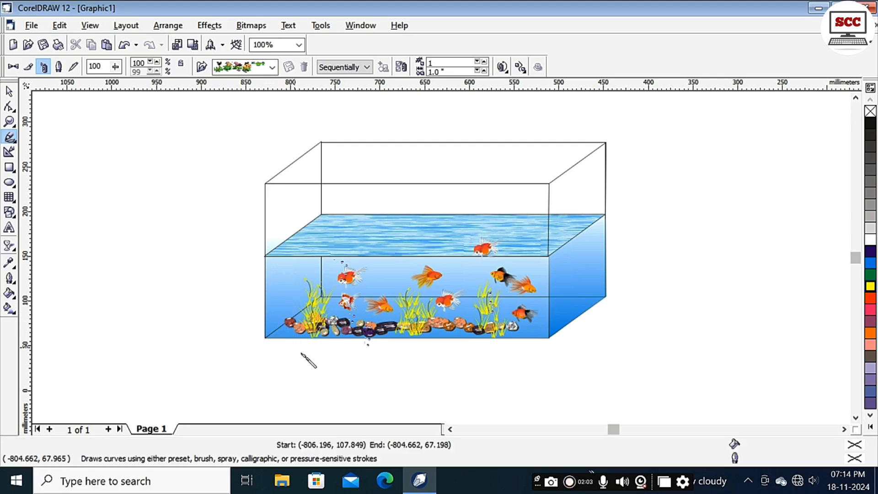
key(Down)
key(Up)
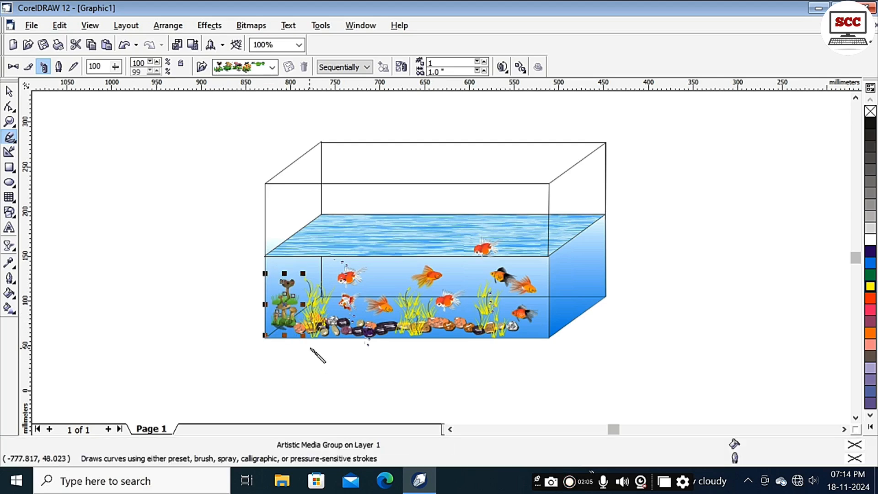
key(Right)
key(Down)
key(Down)
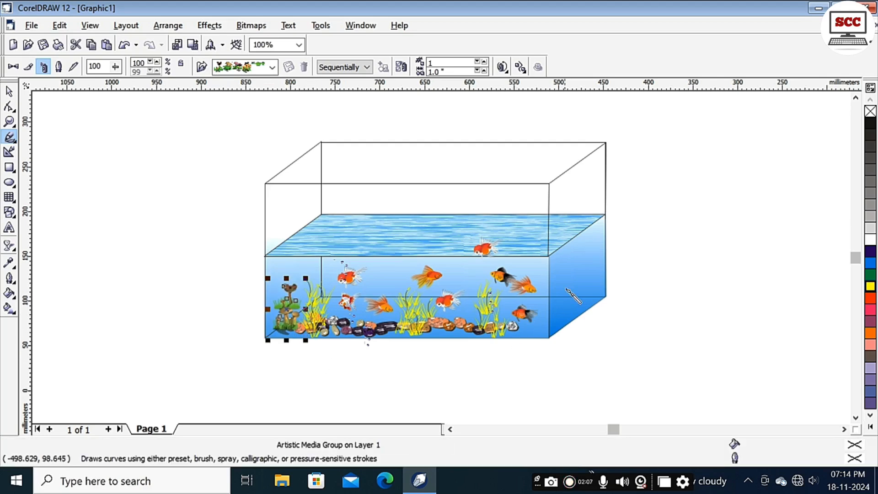
drag(562, 284, 578, 327)
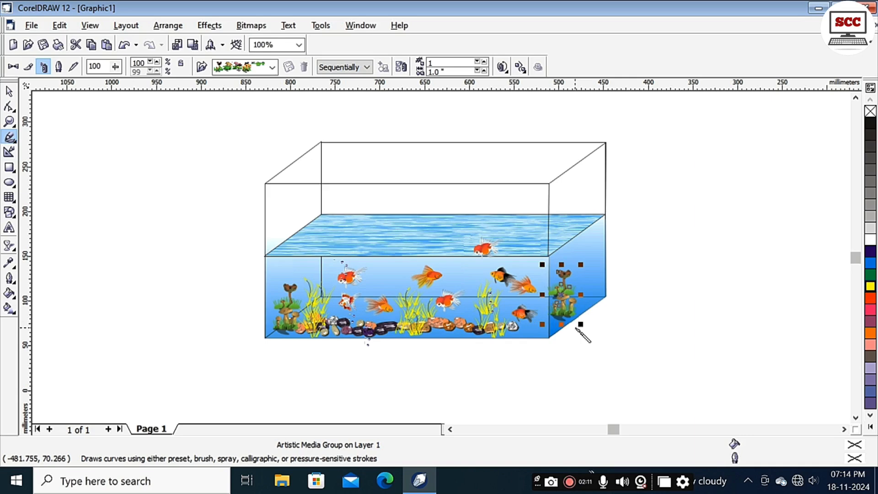
click(100, 212)
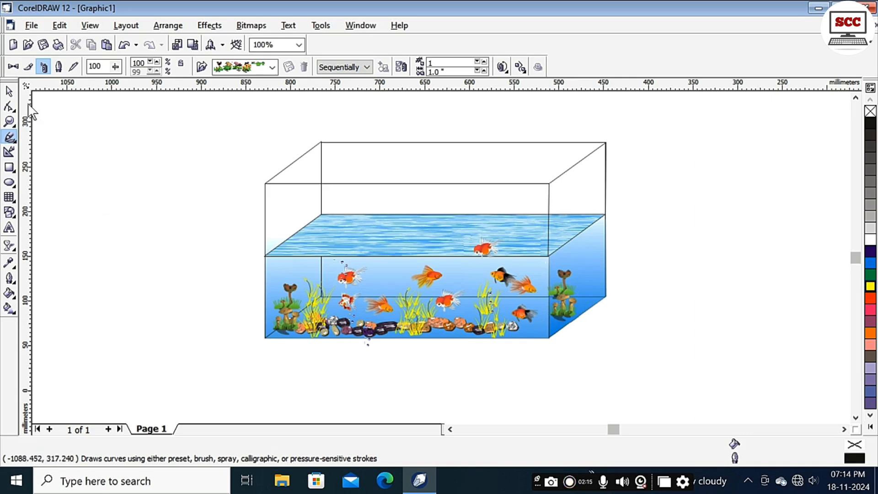
- Place a mirrored copy of the upper-left goldfish above the left mushroom clump and nudge it upward
click(11, 92)
click(350, 276)
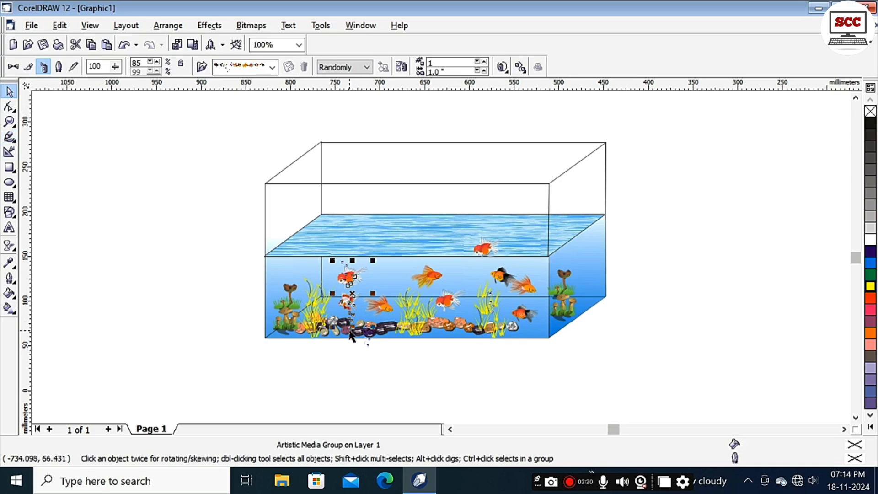
mouse_move(352, 283)
mouse_down()
mouse_move(308, 246)
mouse_move(361, 254)
mouse_move(295, 280)
mouse_up()
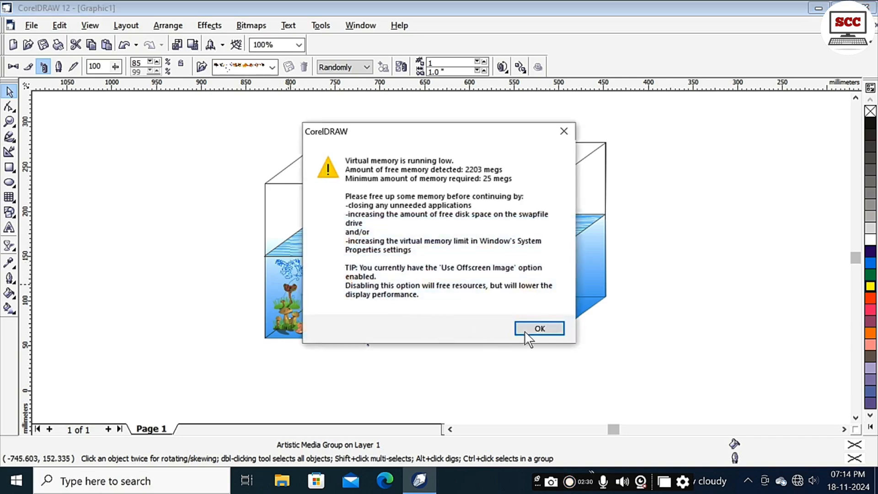
click(530, 329)
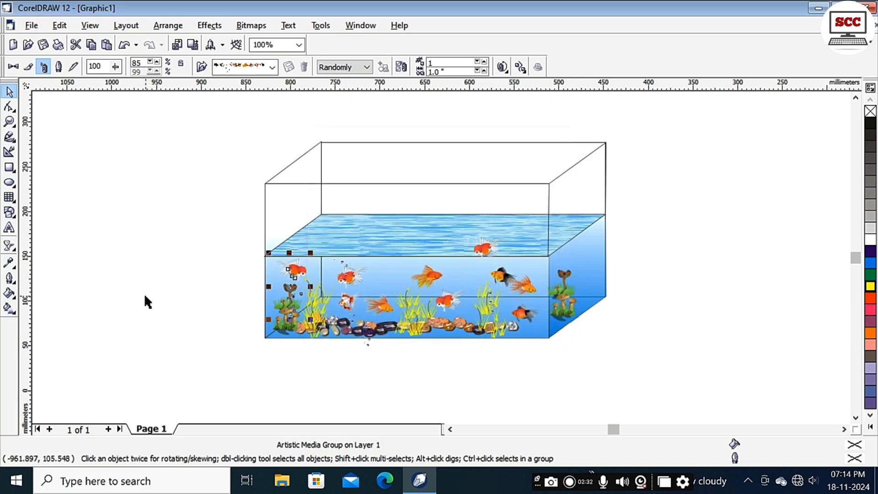
key(Up)
key(Up)
click(77, 277)
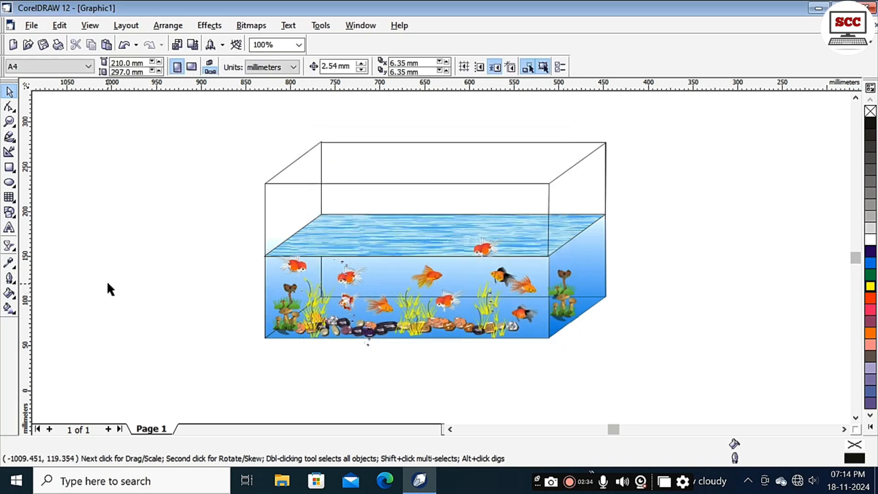
- Group the whole aquarium drawing, including the tank, water, fish, plants and pebbles, into one object
drag(223, 110, 681, 390)
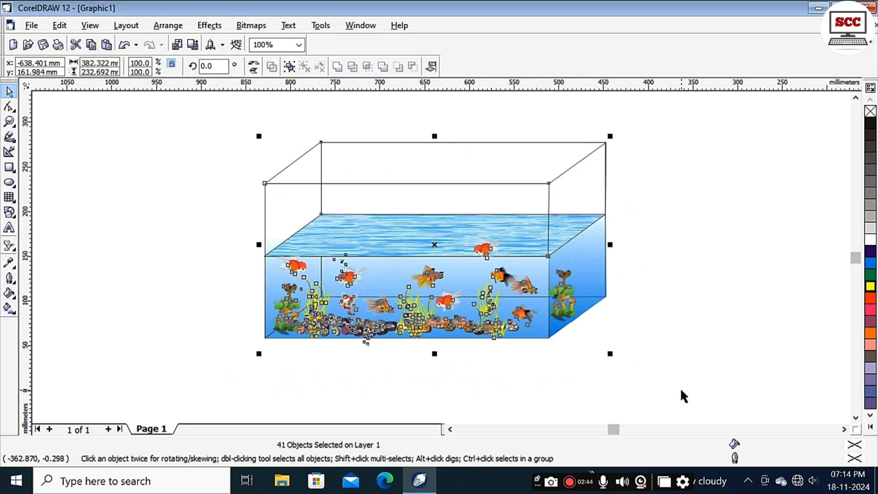
key(ctrl+g)
click(676, 301)
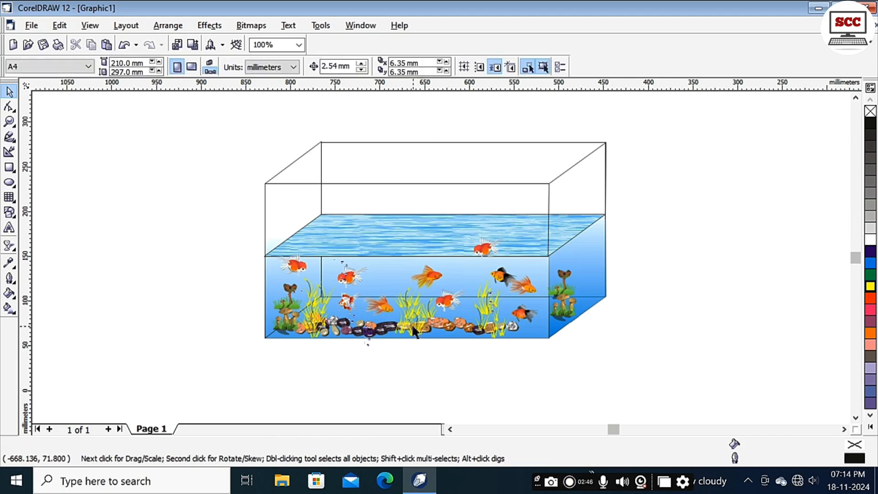